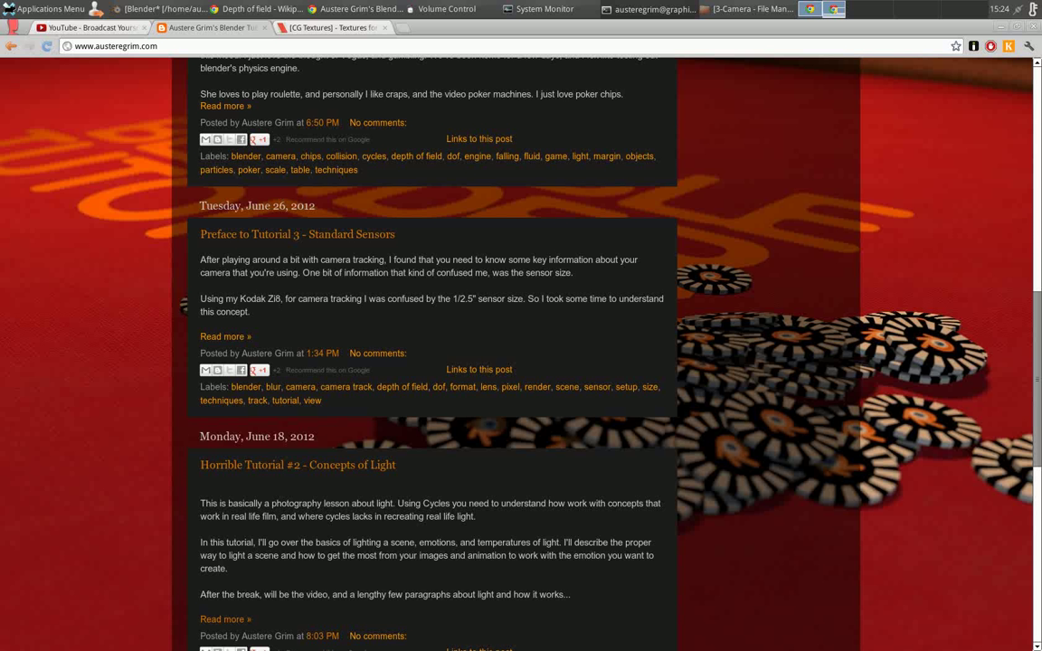
- Look through the Blender tutorial blog's posts, from the newest entry down to the camera sensor and poker chip articles
scroll(812, 549, up, 15)
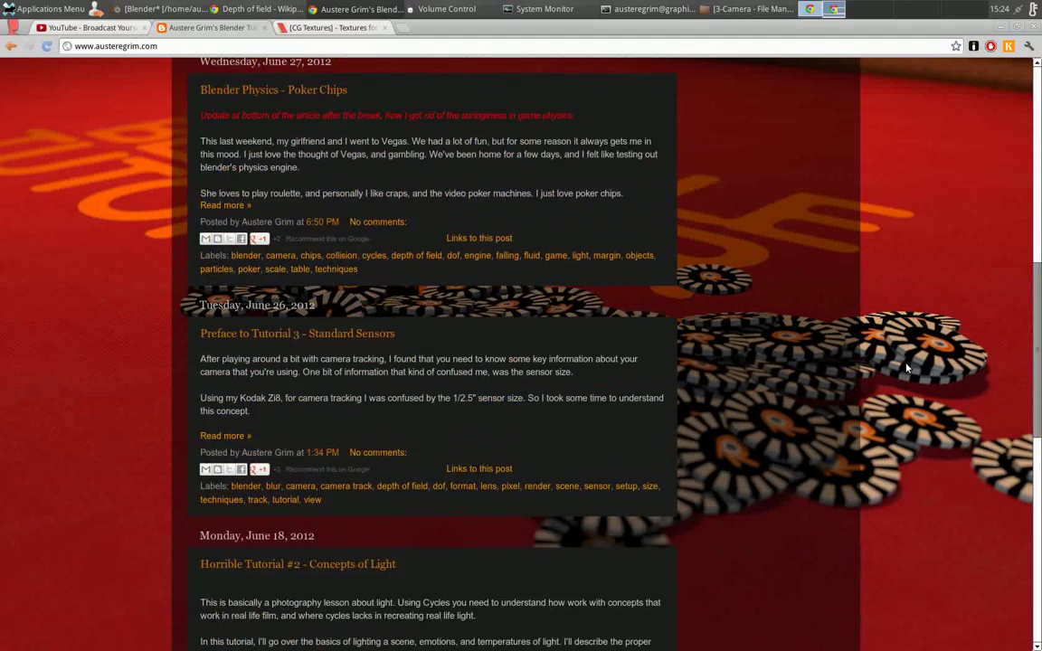
scroll(907, 367, up, 1)
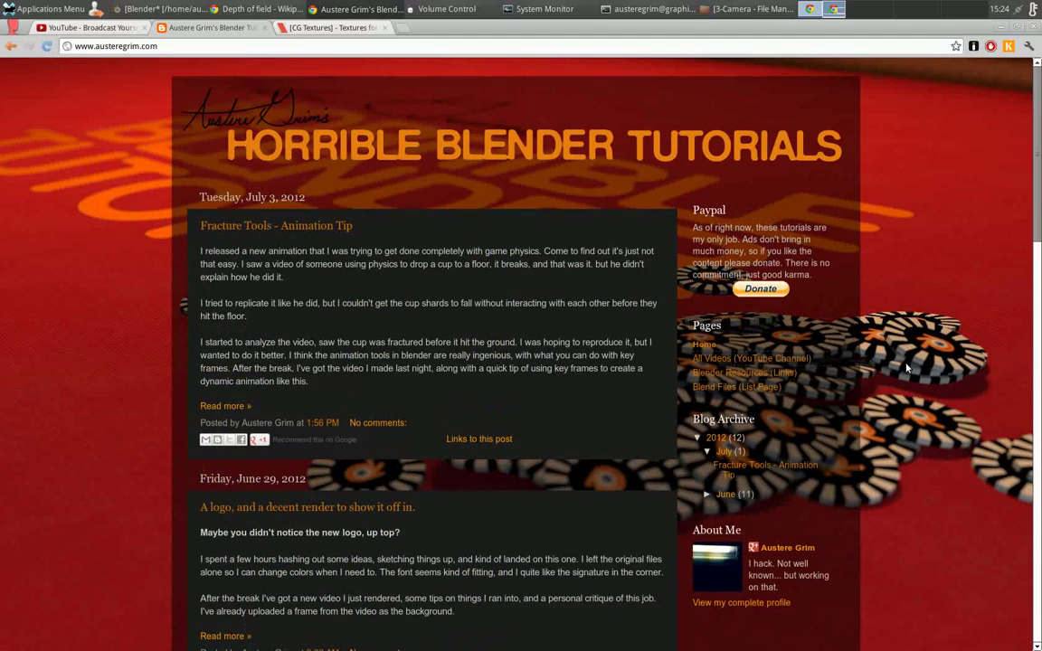
scroll(907, 368, down, 5)
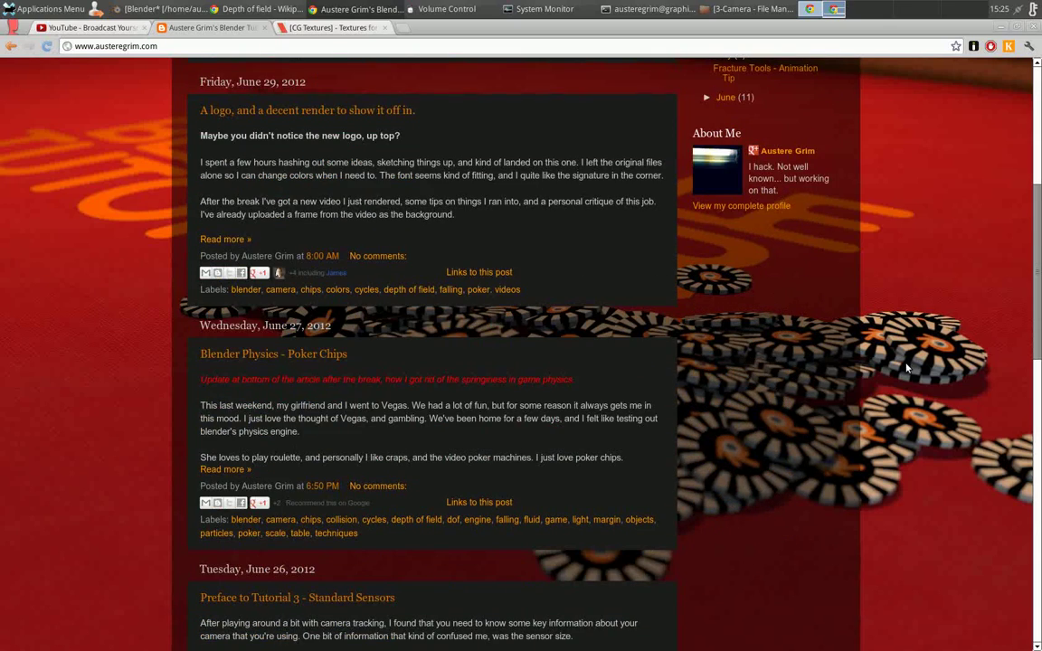
scroll(907, 368, down, 3)
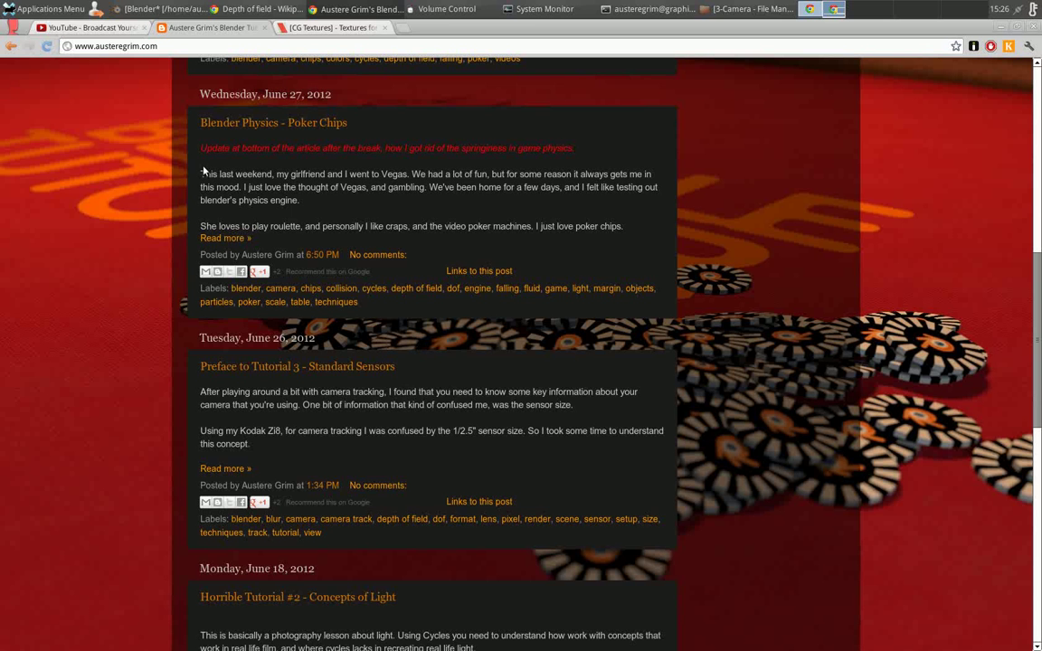
- Switch to Blender and examine the large desert scene from several angles, including the camera, its line of sight and the glass shards
click(169, 11)
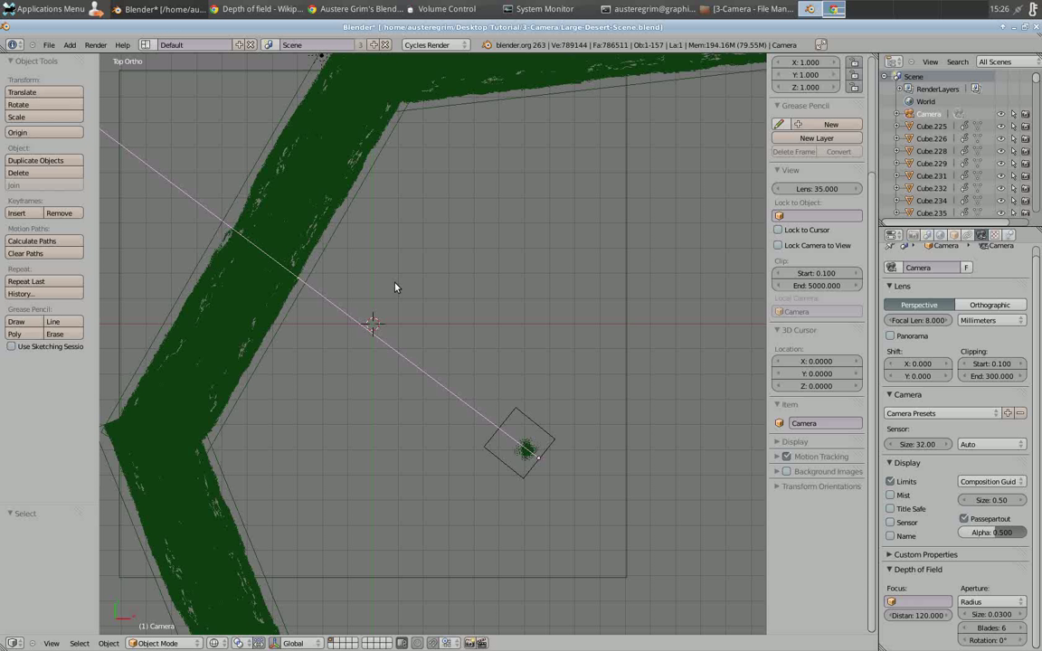
middle_drag(350, 283, 602, 474)
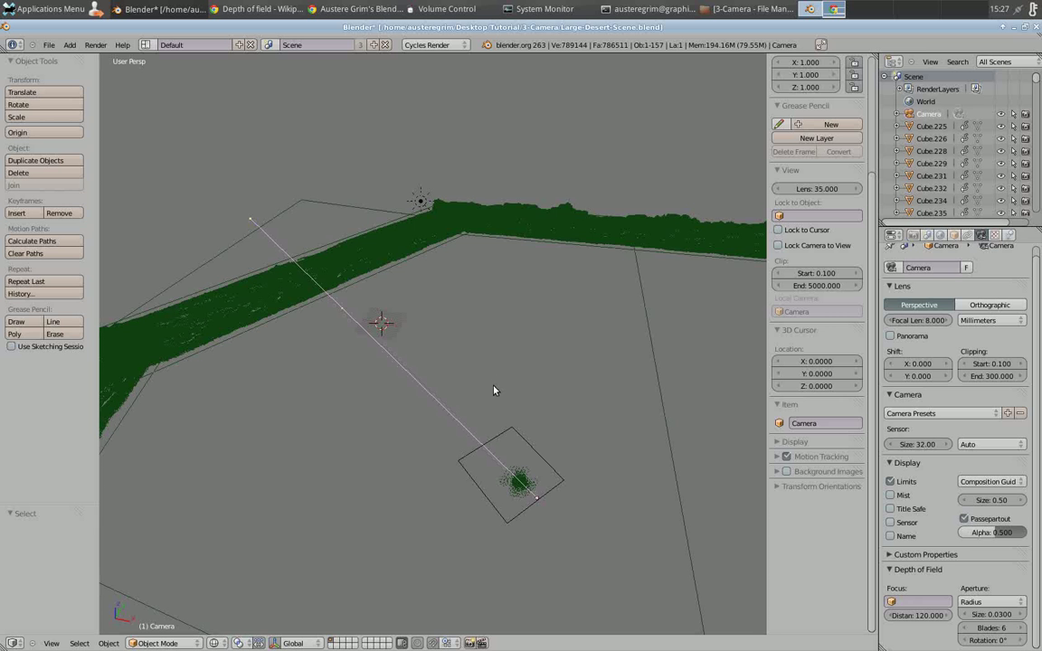
middle_drag(550, 445, 500, 422)
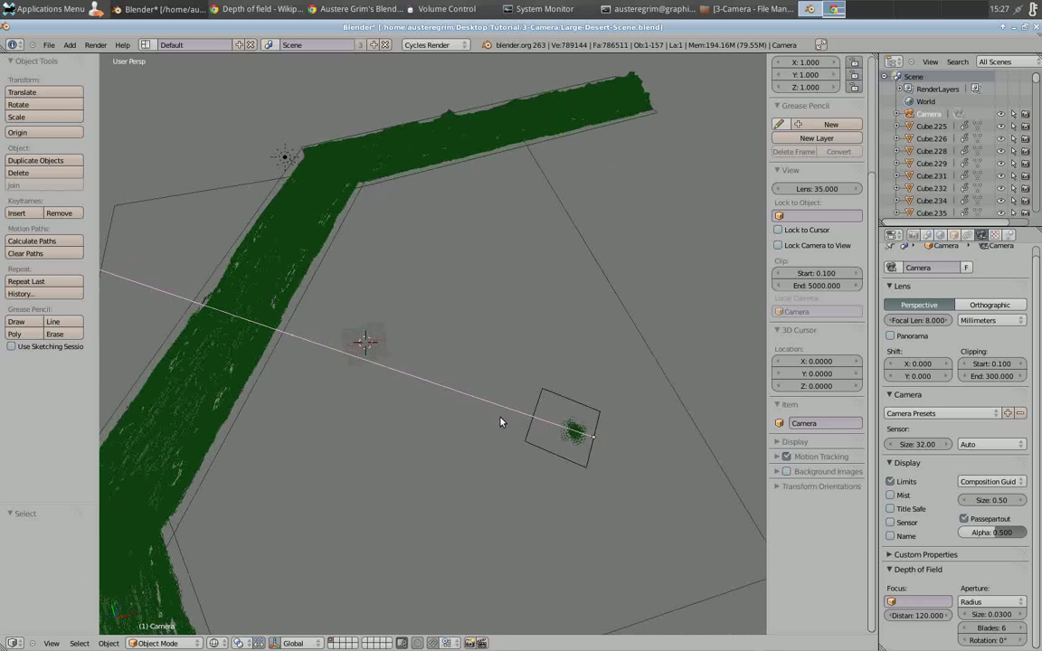
mouse_move(395, 391)
middle_down()
mouse_move(393, 358)
mouse_move(395, 378)
middle_up()
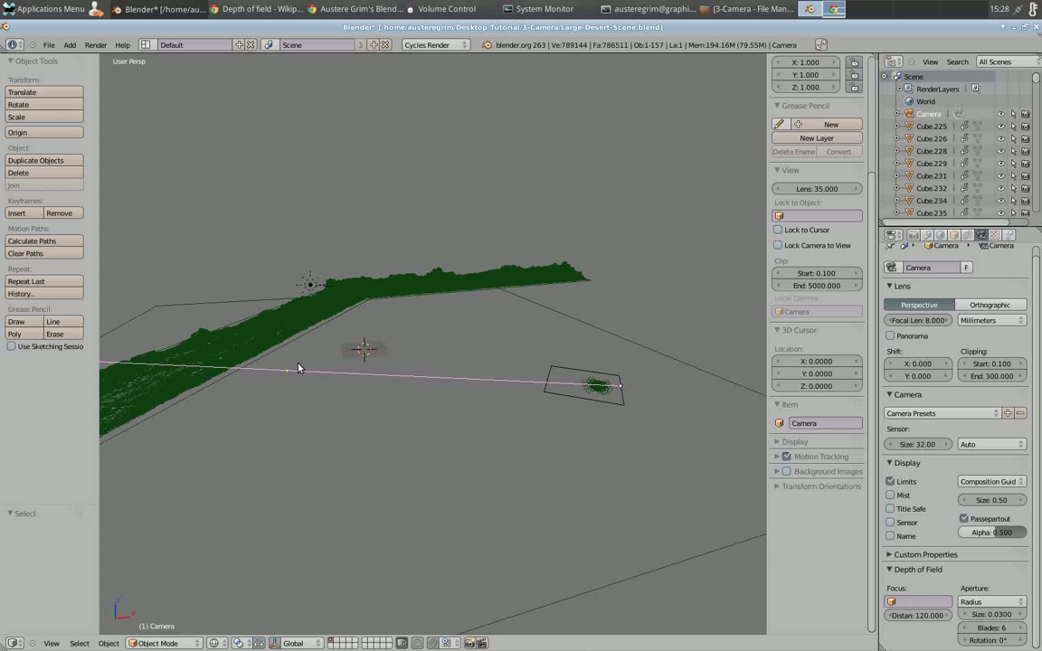
key(KP_4)
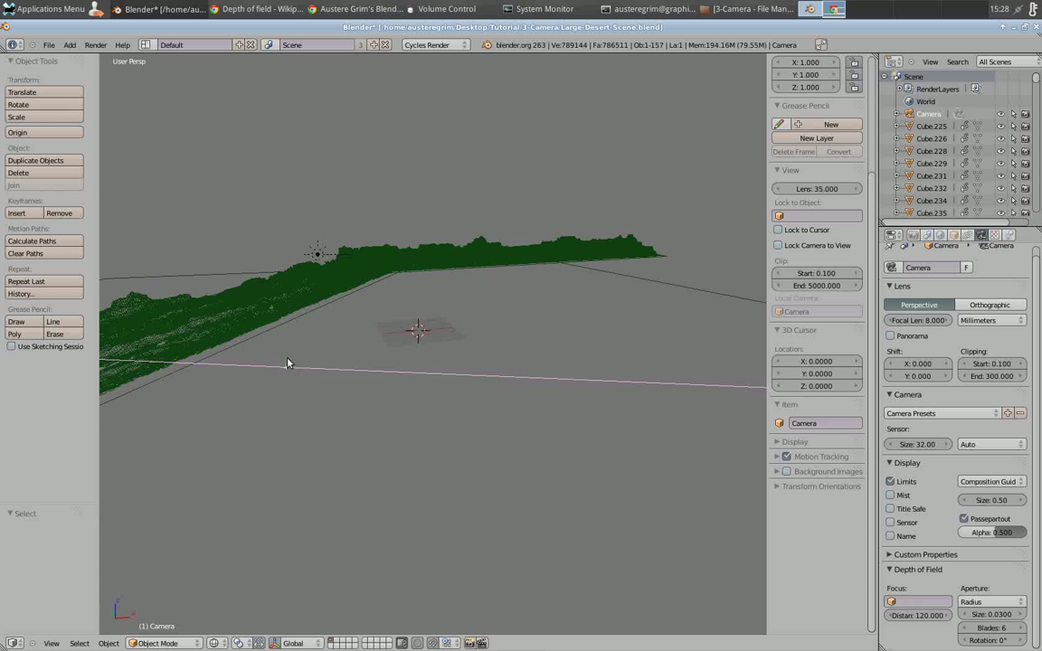
middle_drag(289, 374, 368, 434)
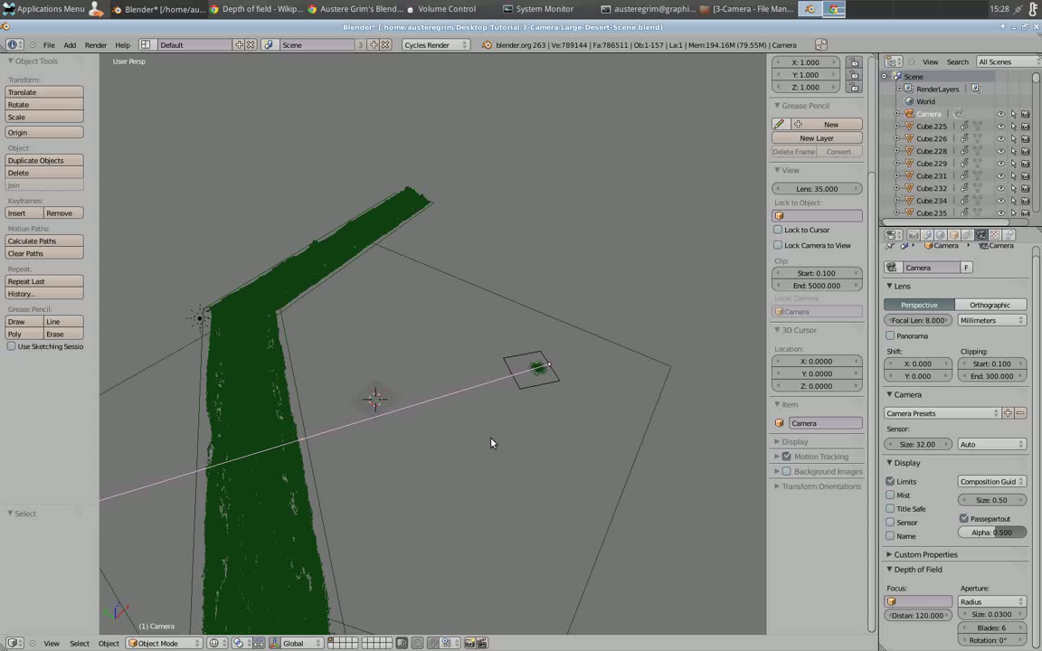
middle_drag(558, 465, 531, 437)
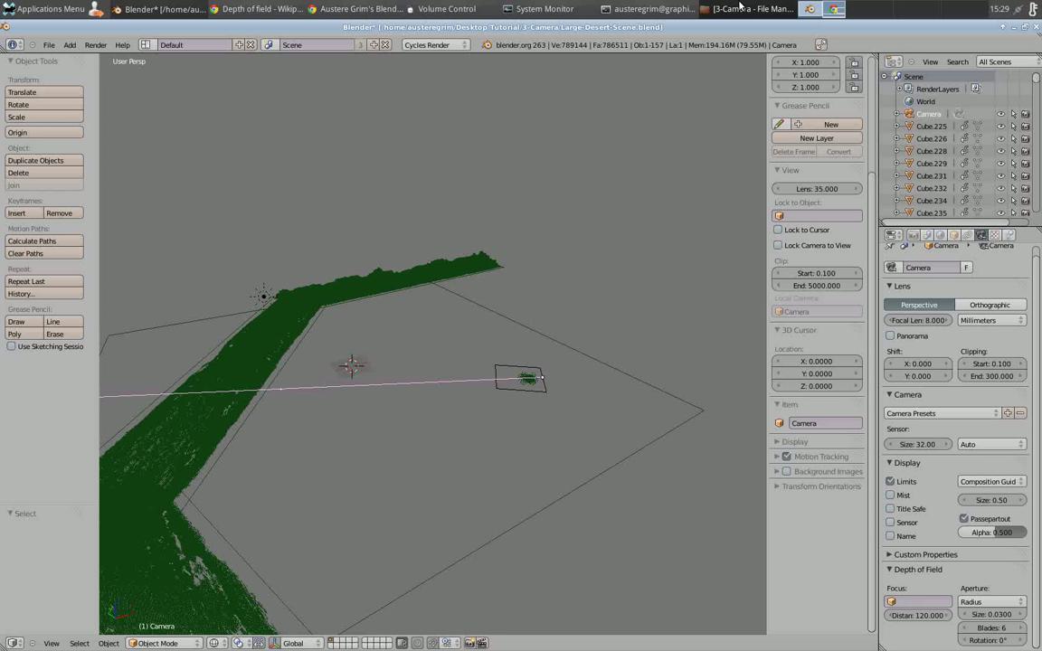
- Switch to the 3-Camera folder in the file manager and view DesertGlass_FI32_S32_A003.png in a maximized window
click(740, 7)
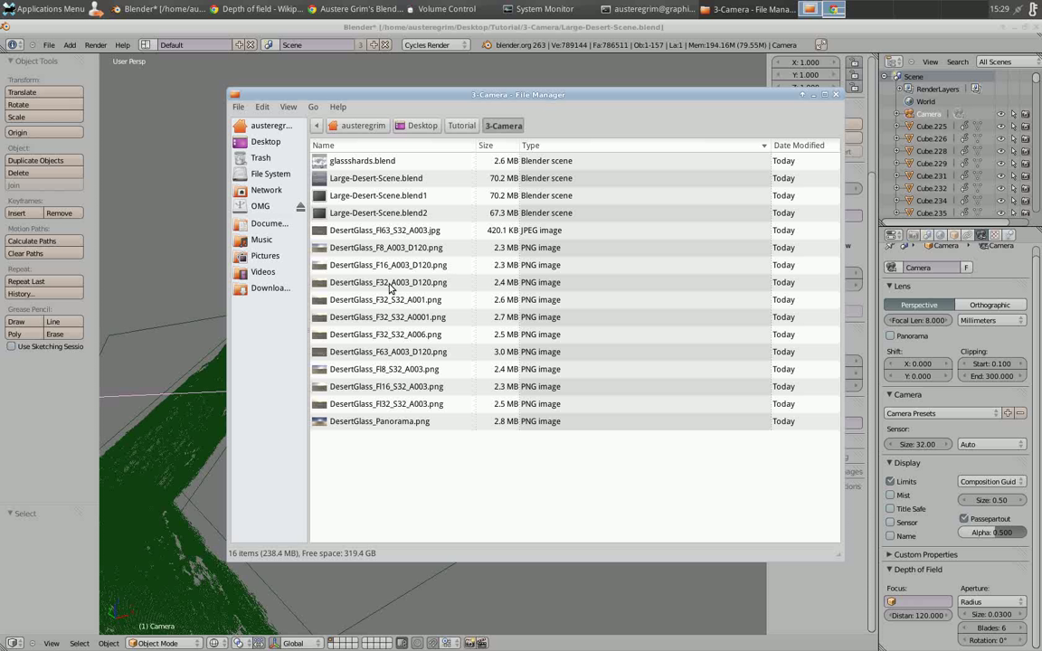
click(391, 408)
double_click(392, 408)
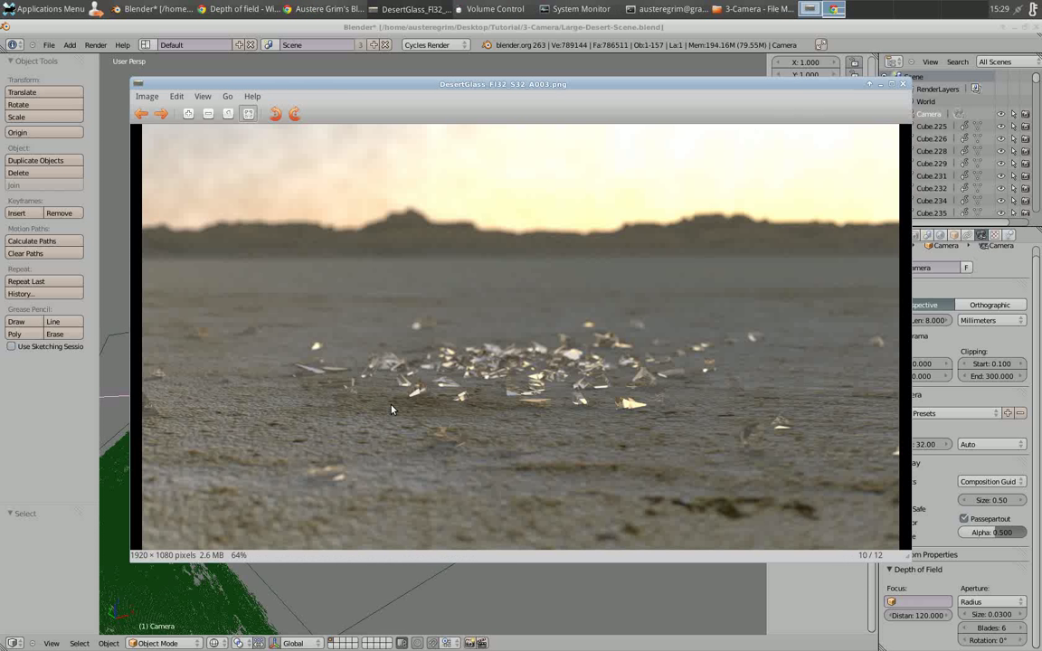
double_click(546, 85)
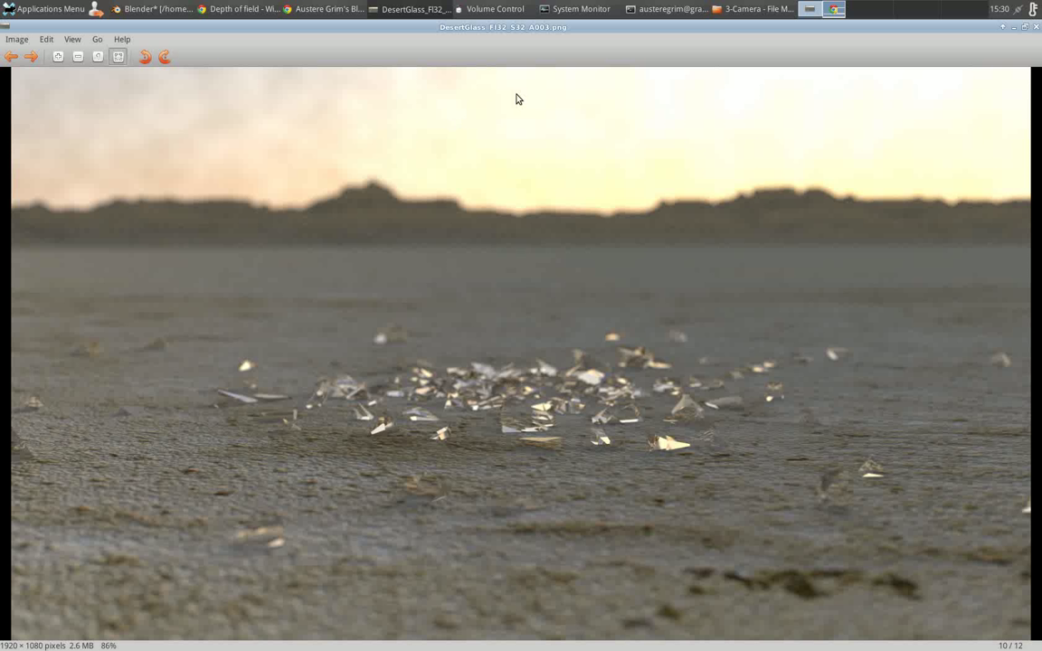
- Minimize the current render and view DesertGlass_FI63_S32_A003.jpg in a maximized window
click(1012, 30)
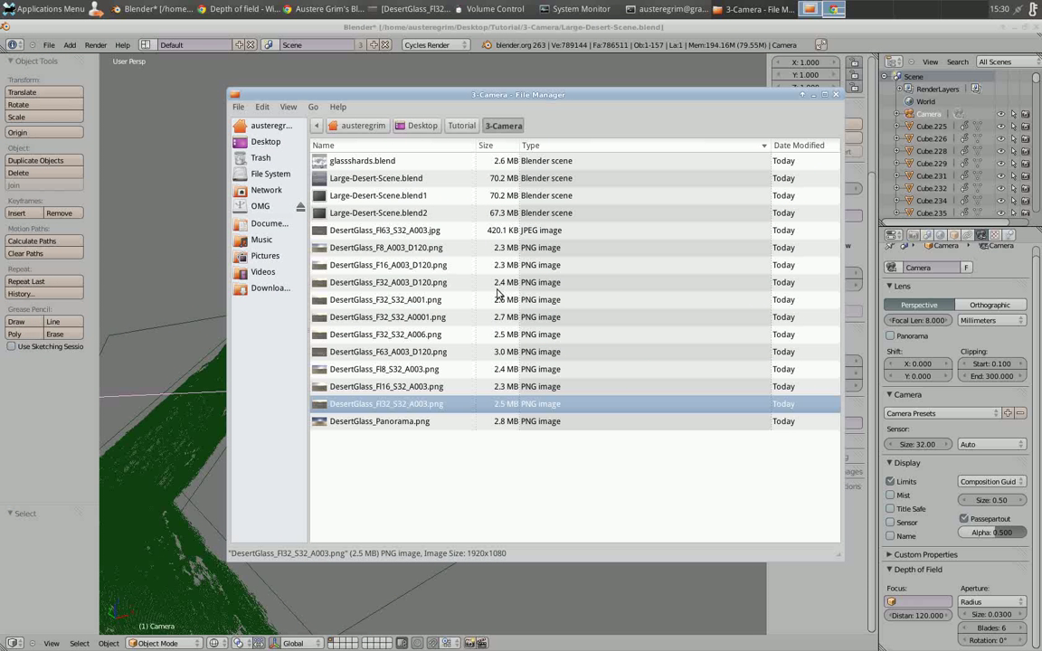
double_click(411, 231)
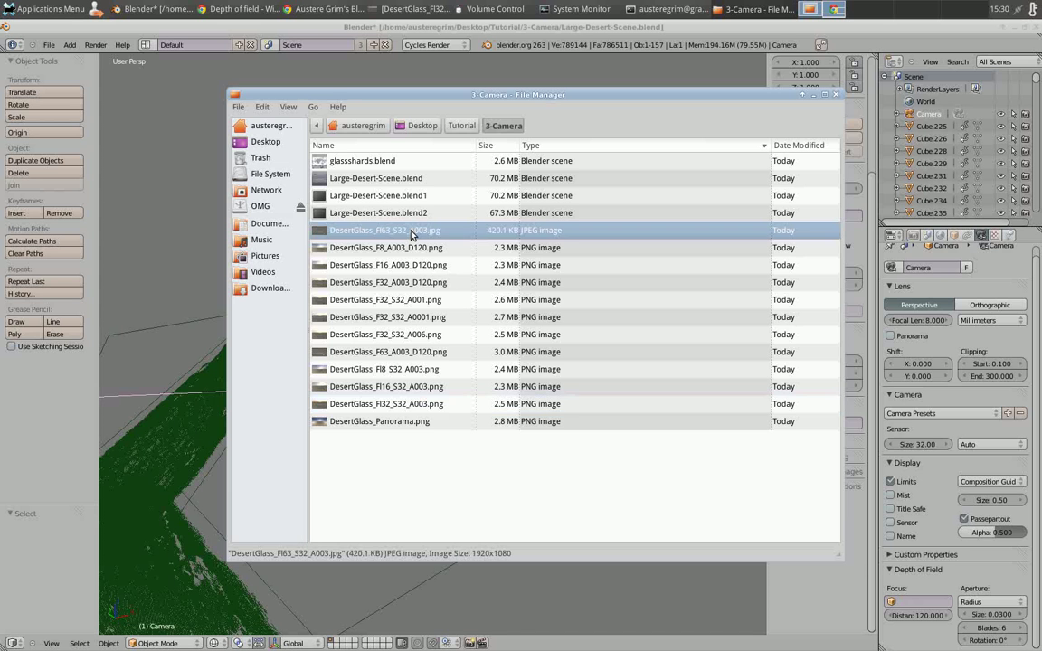
double_click(609, 89)
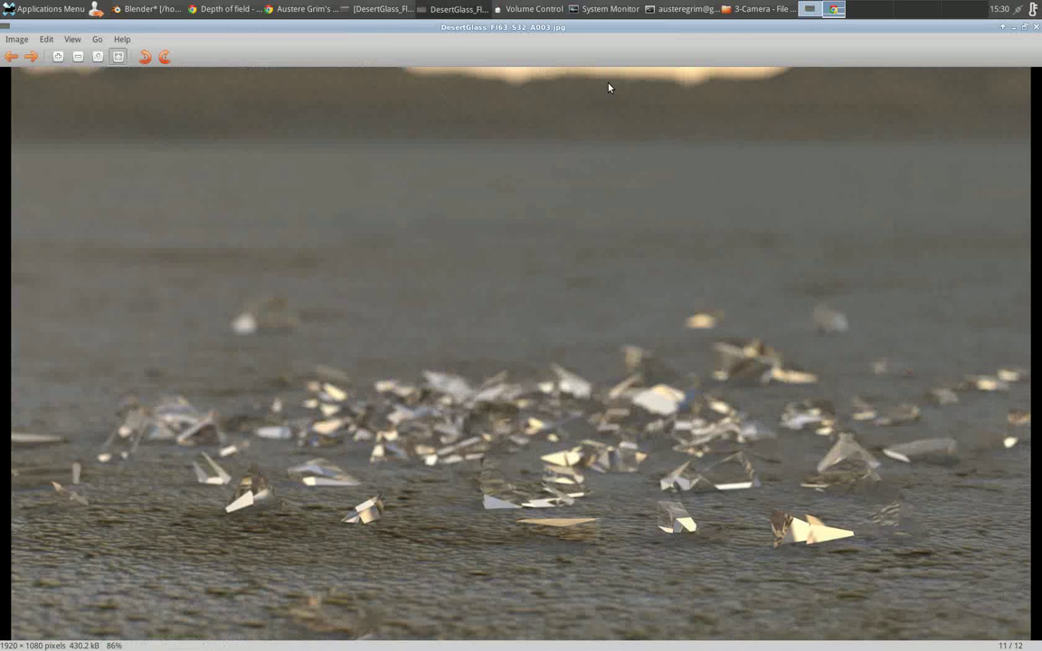
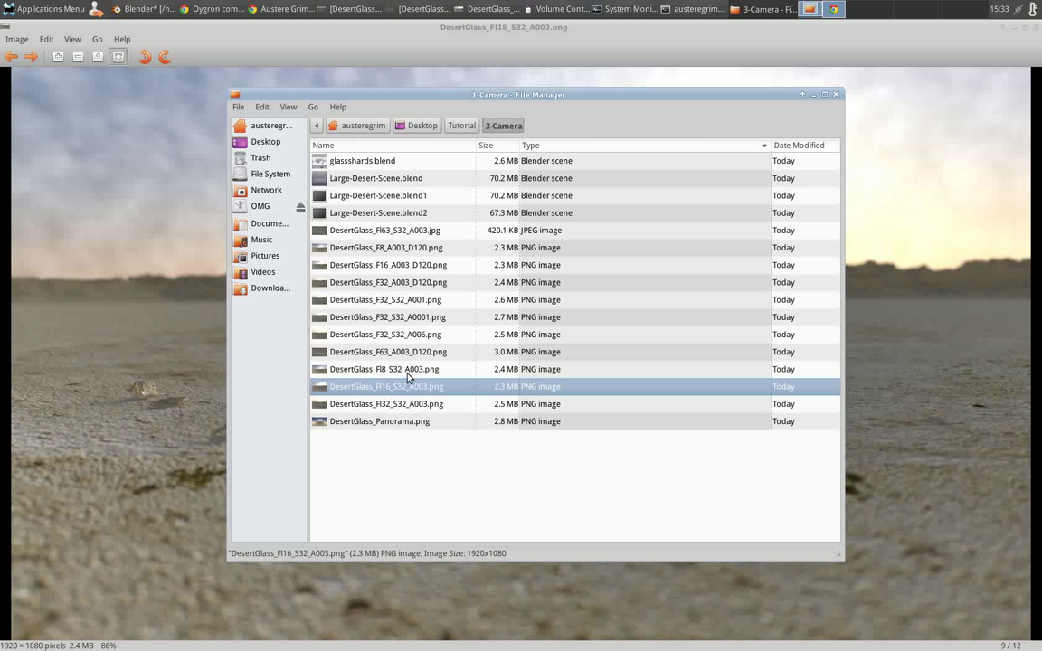
- Open DesertGlass_FI8_S32_A003.png from the 3-Camera folder and inspect it in full screen before returning to the windowed view
click(414, 371)
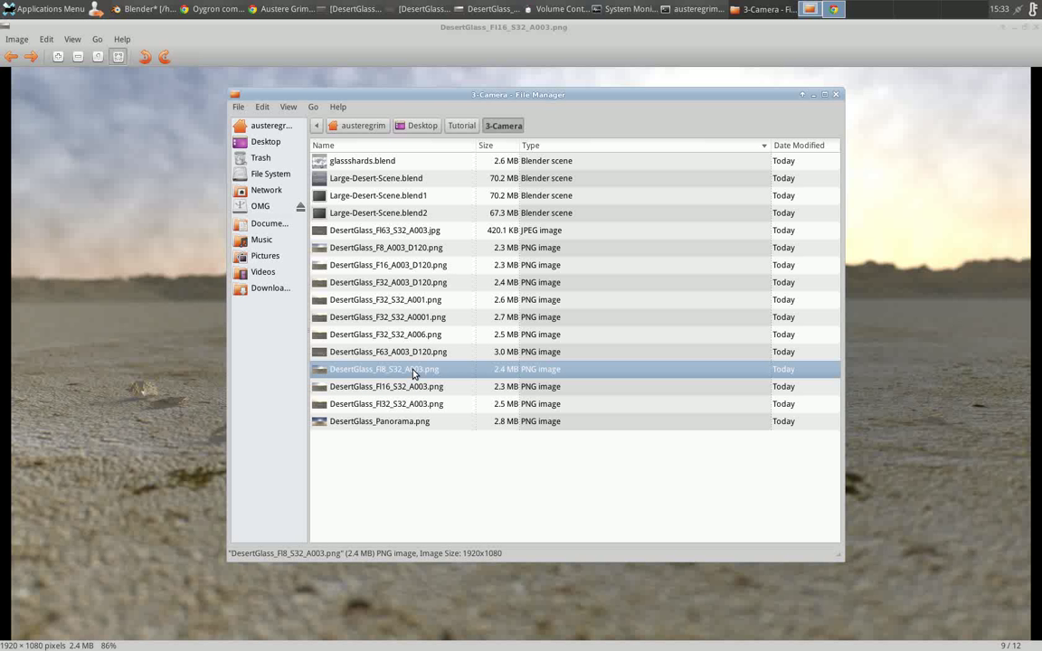
double_click(413, 371)
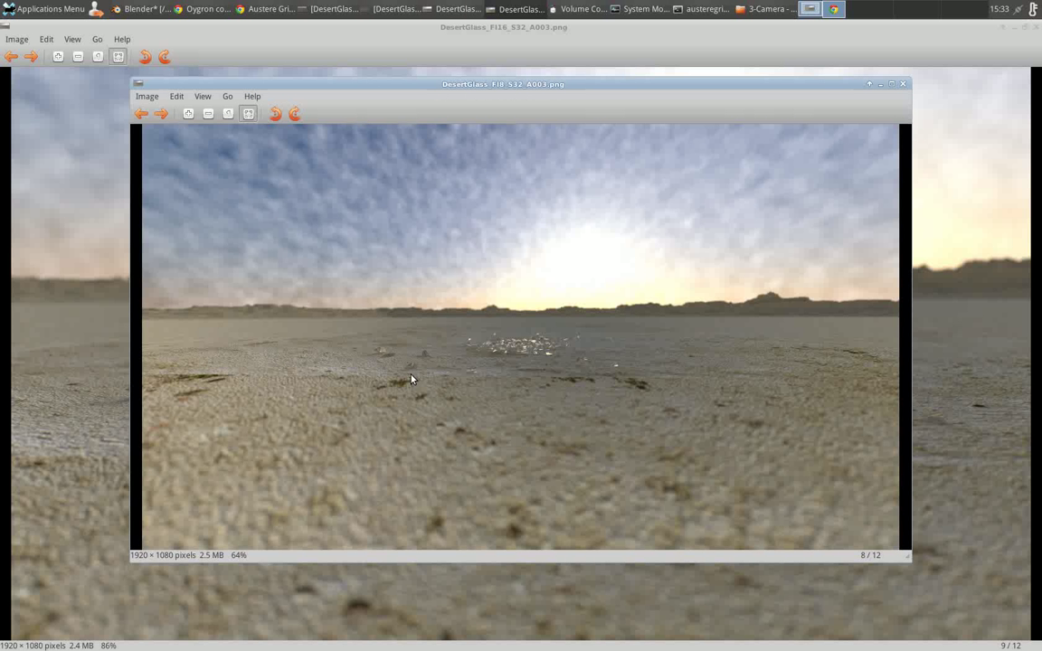
double_click(550, 263)
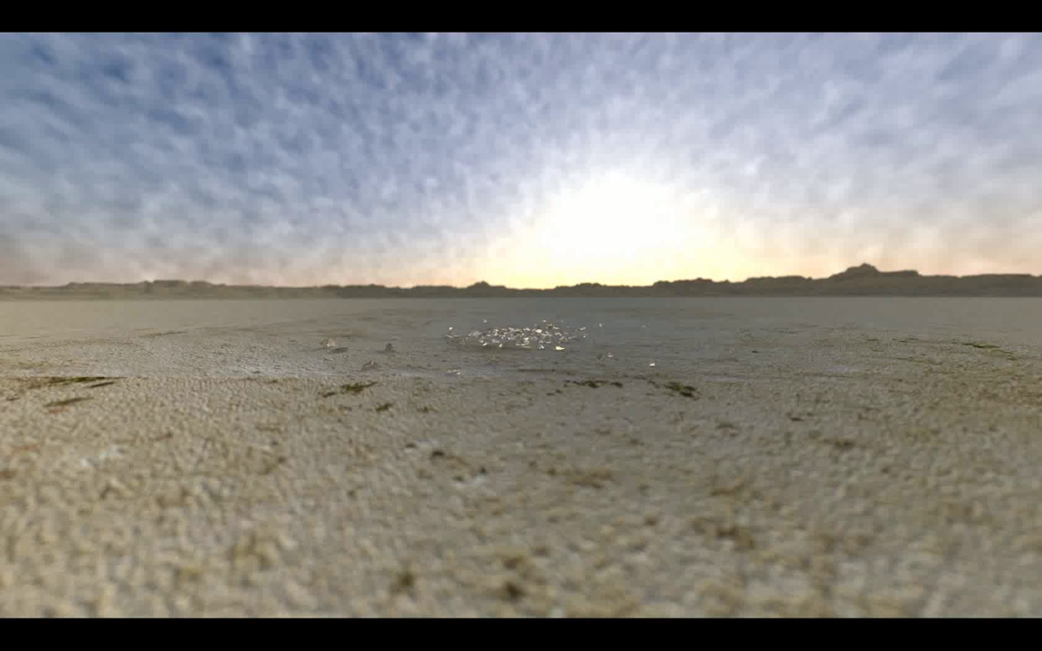
key(Escape)
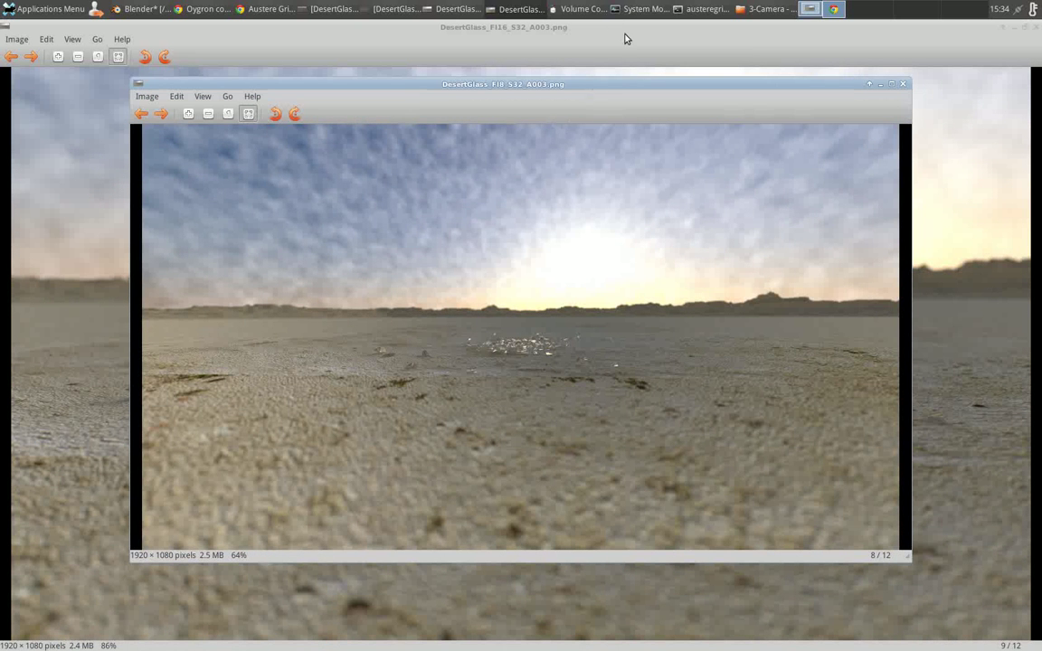
- Return to Blender and close all the open DesertGlass render windows
click(134, 11)
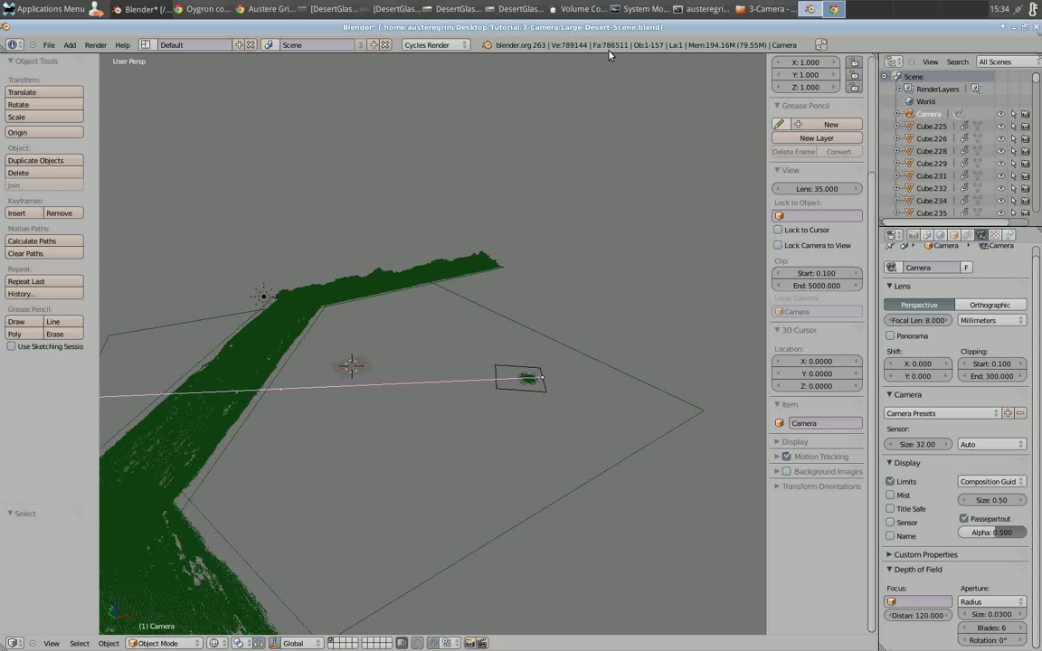
click(457, 9)
click(456, 9)
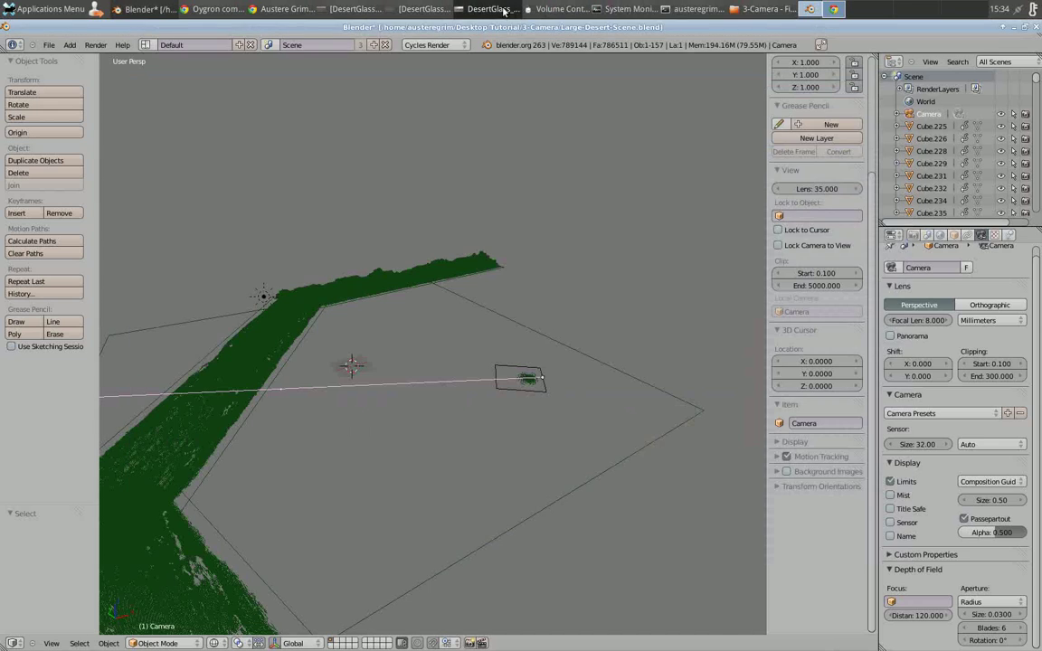
click(503, 10)
click(453, 9)
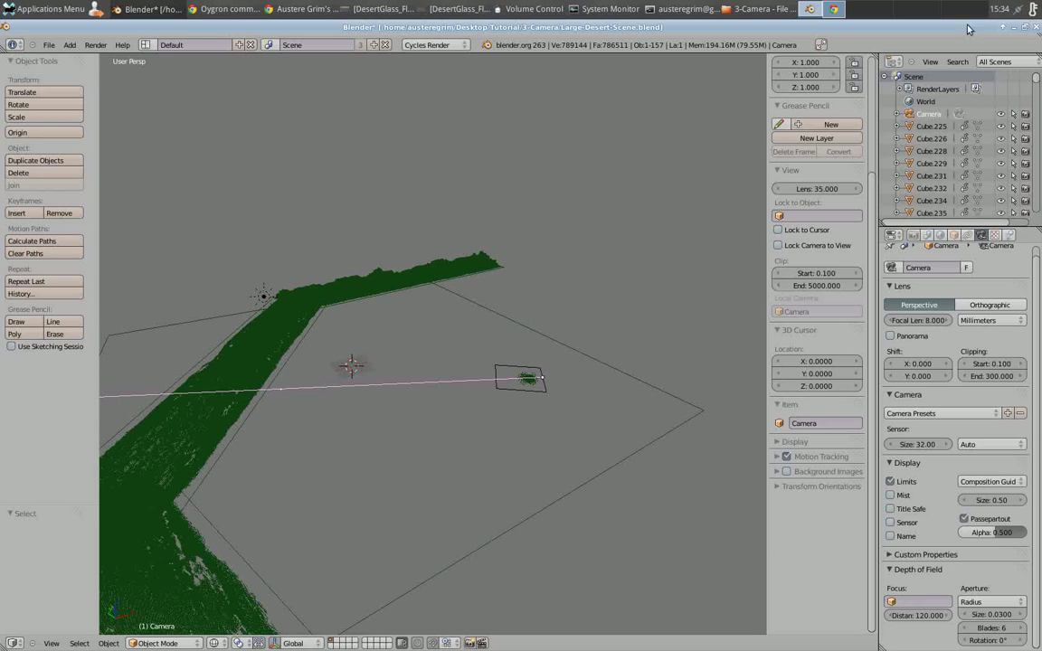
click(448, 7)
click(418, 11)
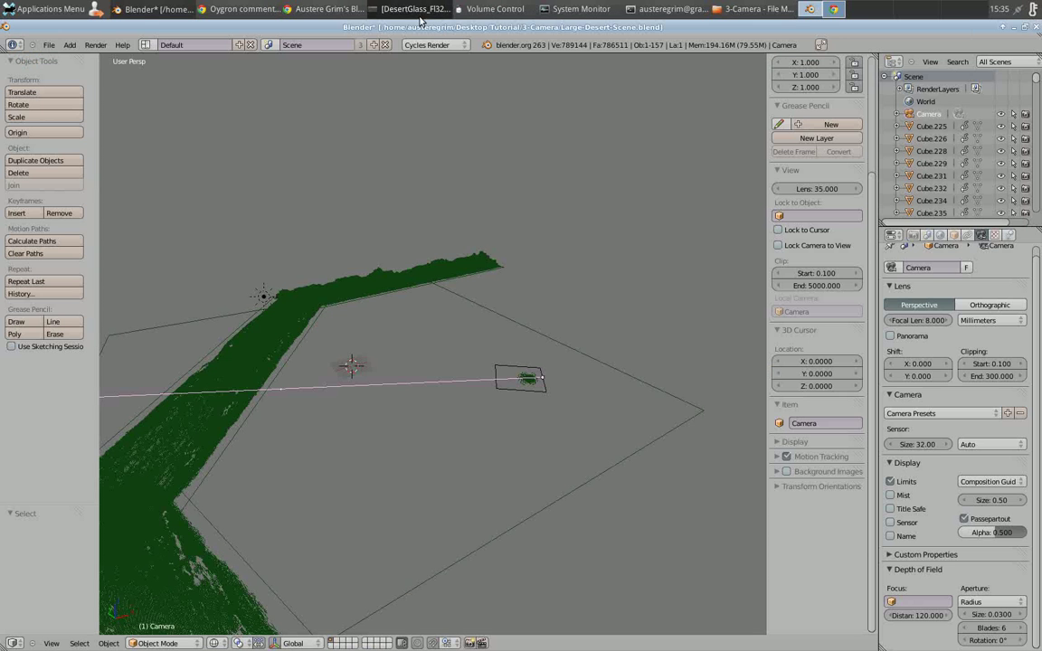
click(414, 9)
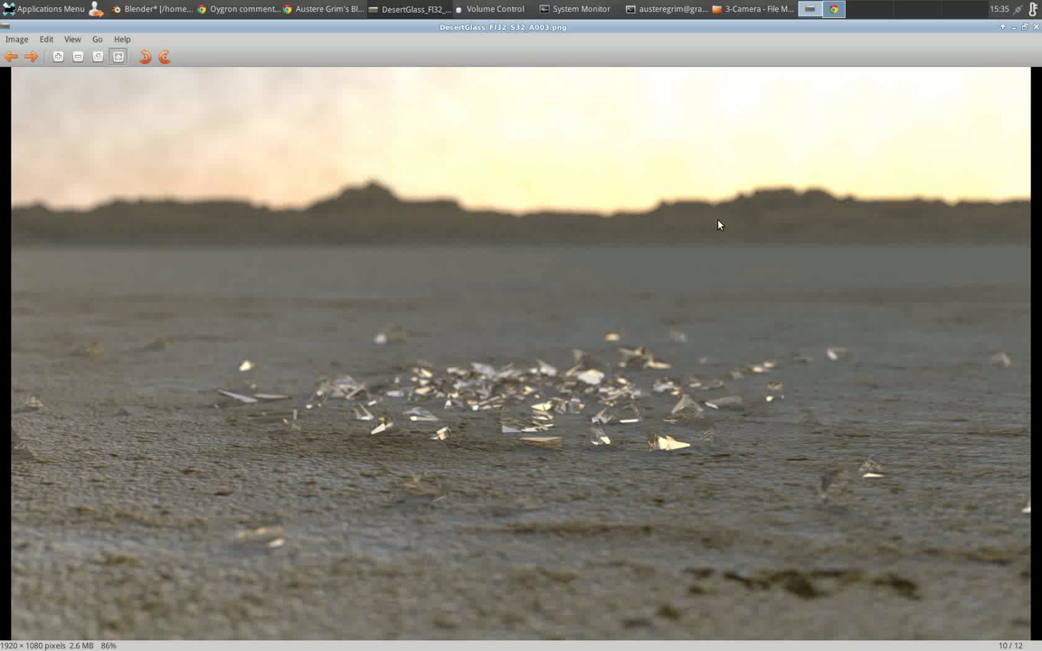
click(1036, 27)
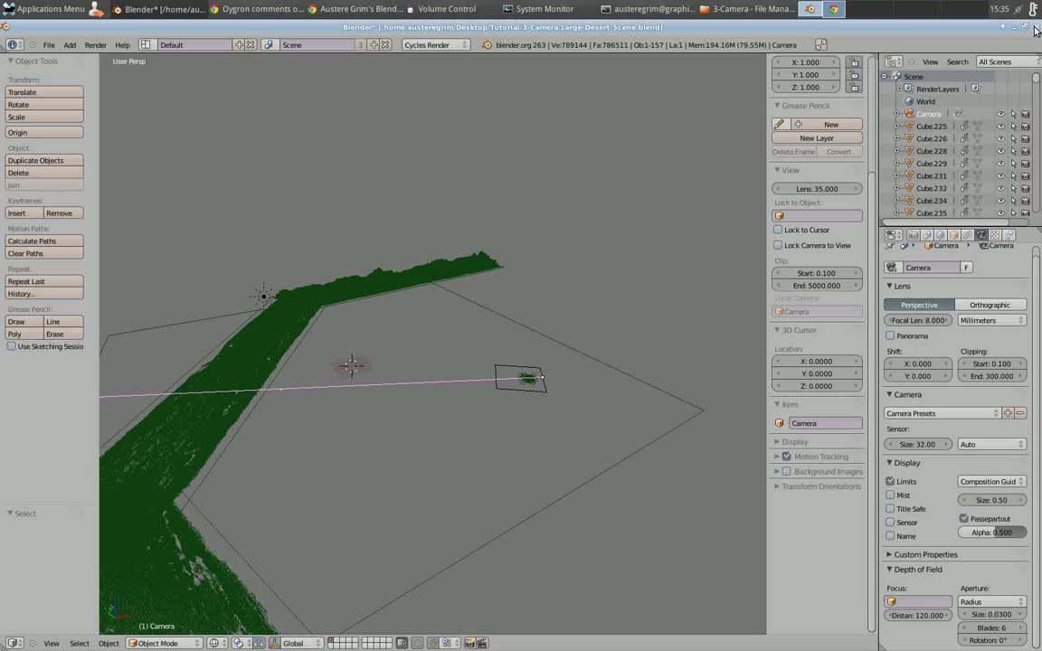
- Sort the 3-Camera folder by name and inspect DesertGlass_F32_S32_A001.png in full screen, then return to the windowed view
click(750, 9)
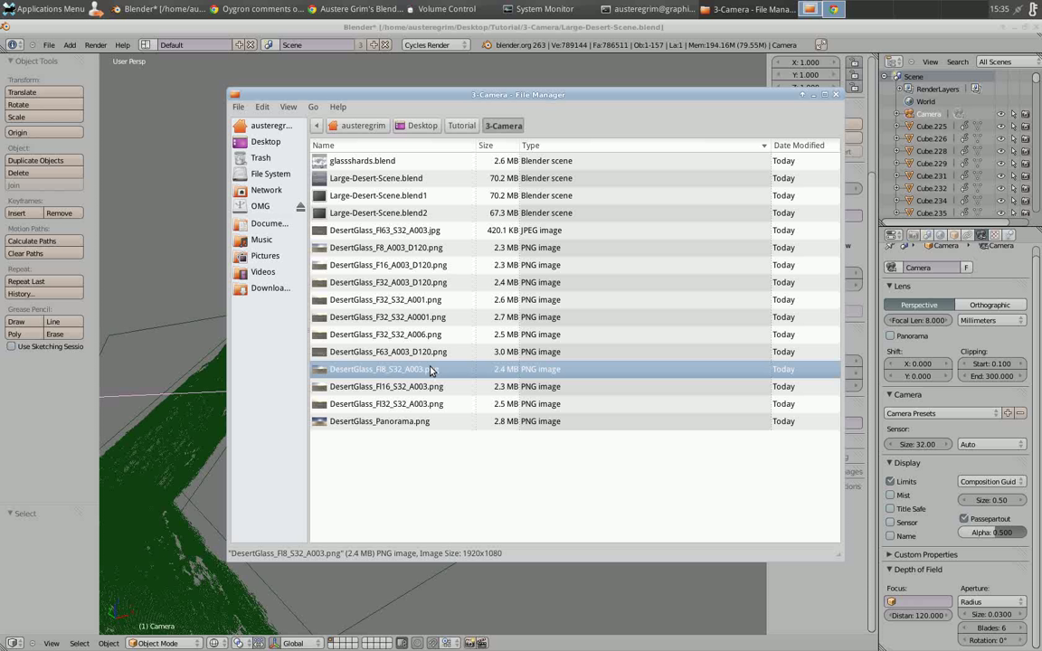
click(422, 147)
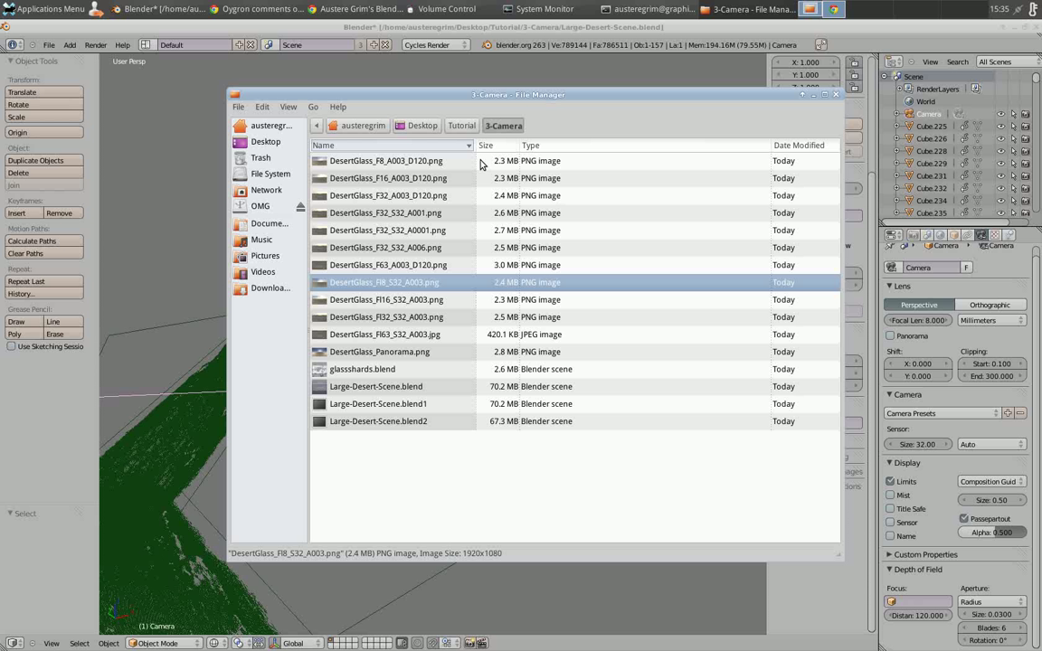
double_click(405, 217)
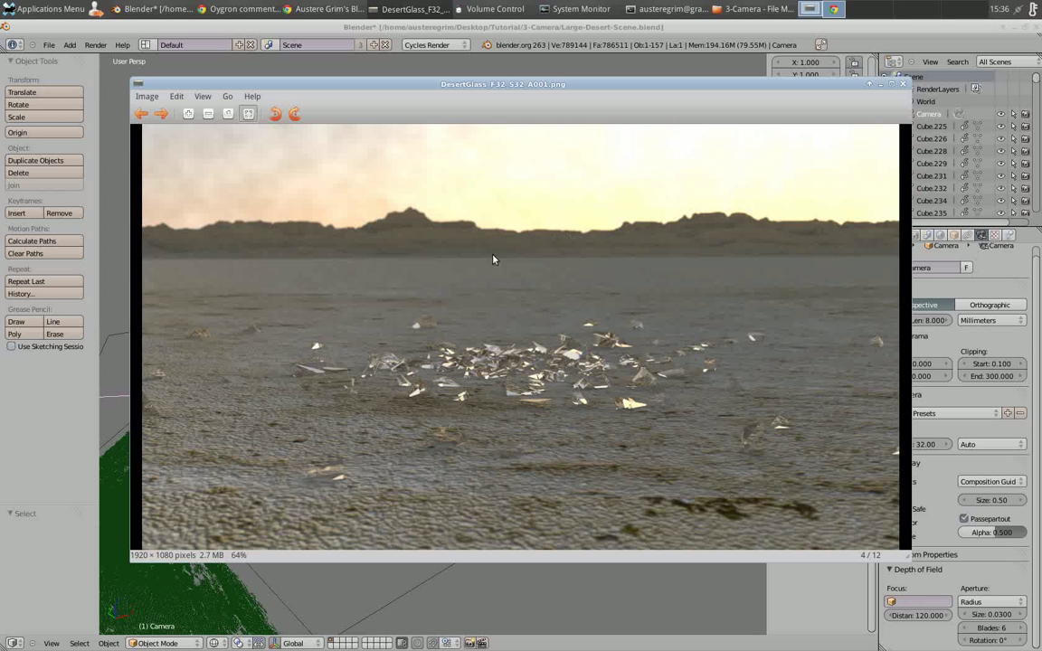
double_click(488, 197)
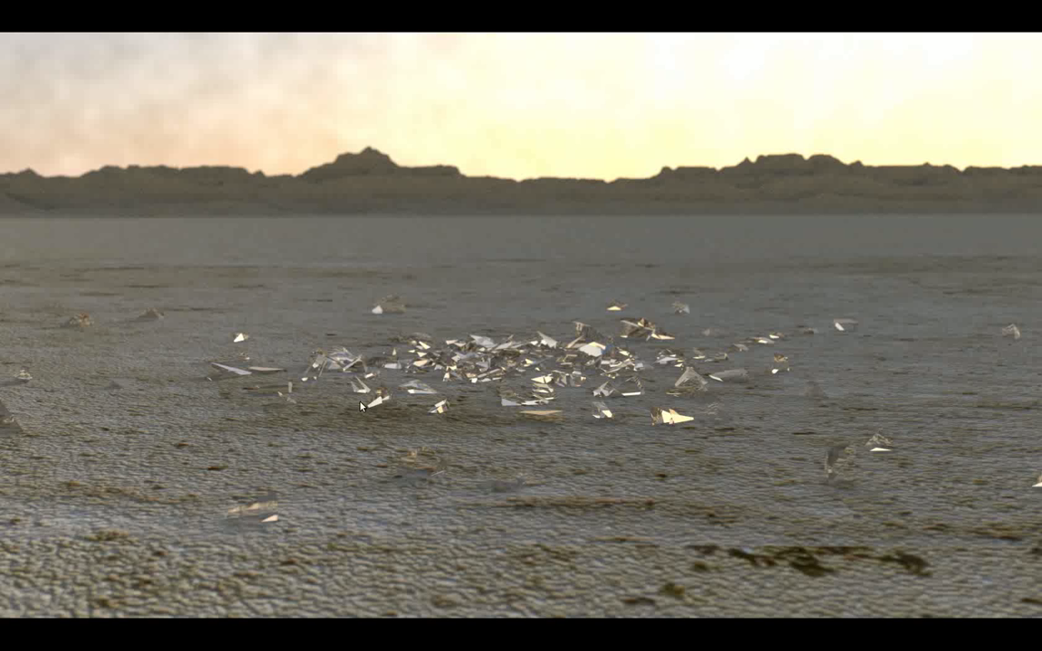
double_click(554, 224)
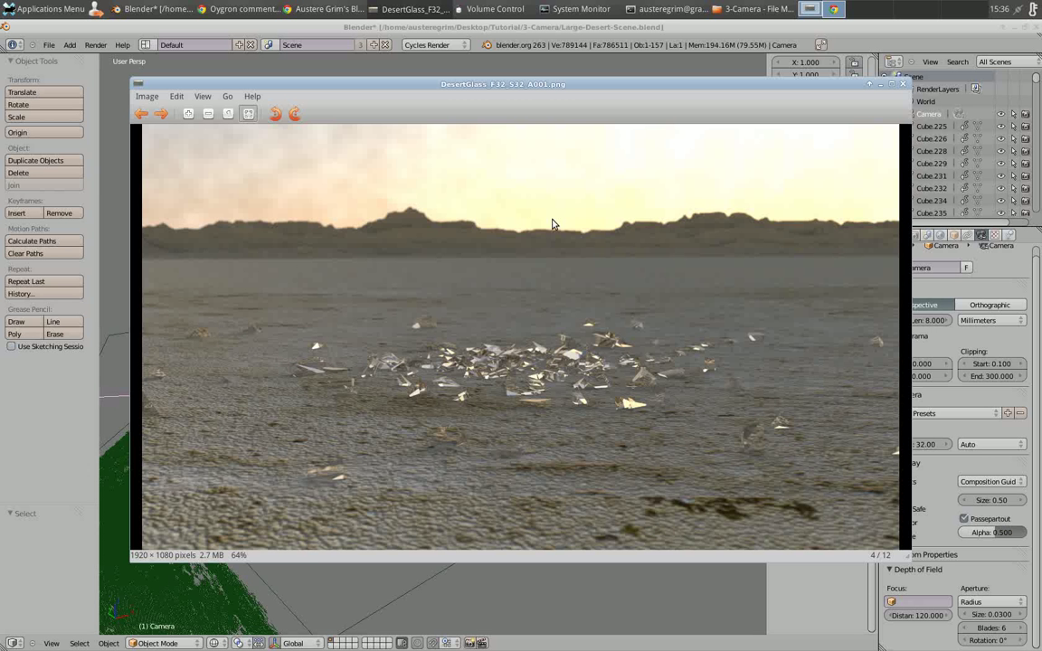
- Open DesertGlass_F32_S32_A006.png from the 3-Camera folder to compare its aperture blur
click(752, 8)
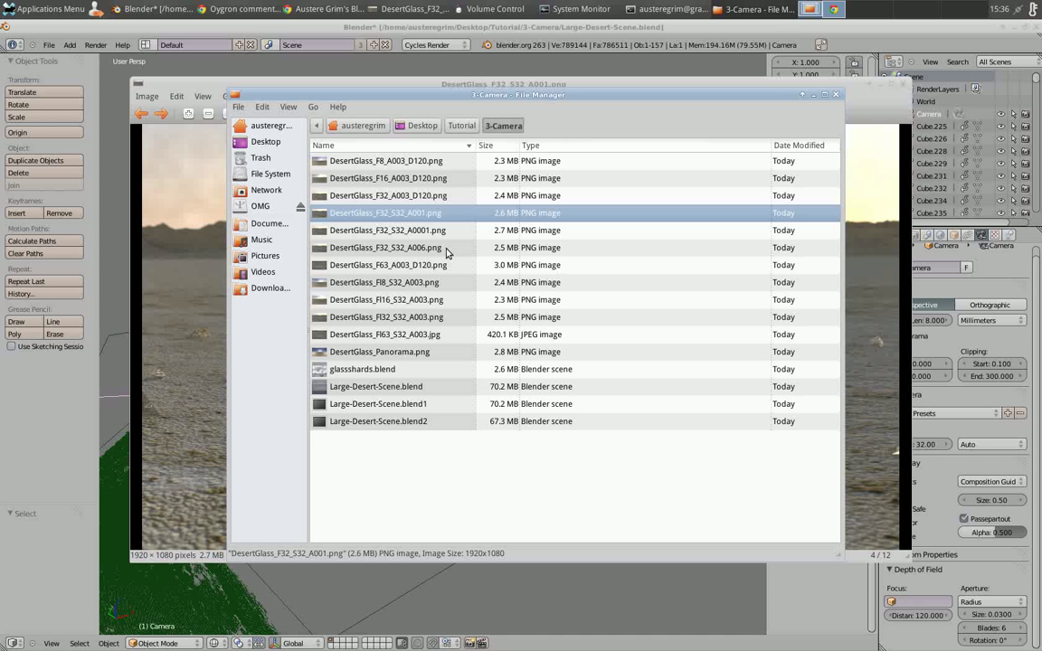
double_click(446, 249)
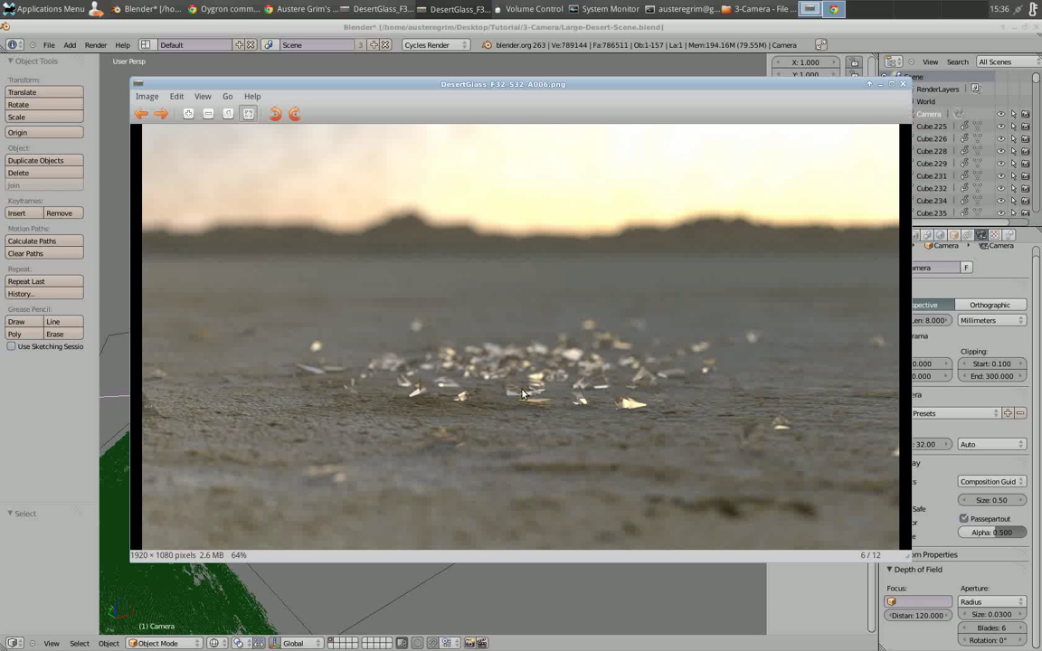
- Inspect the open DesertGlass_F32_S32_A006.png render in full screen, then go back to the 3-Camera folder
double_click(548, 398)
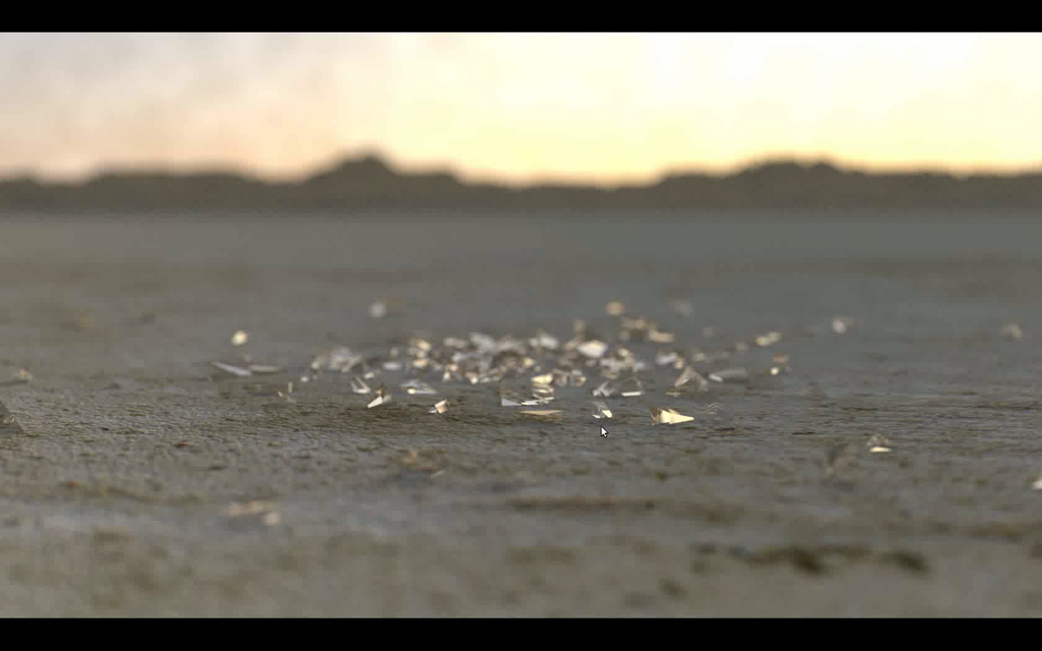
key(Escape)
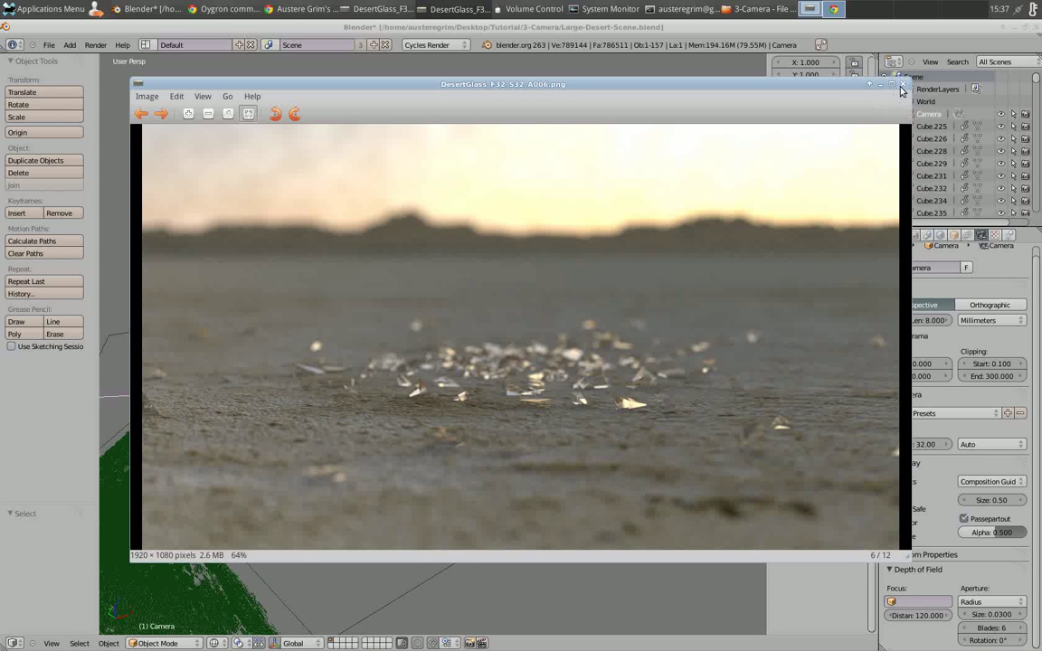
key(alt+Tab)
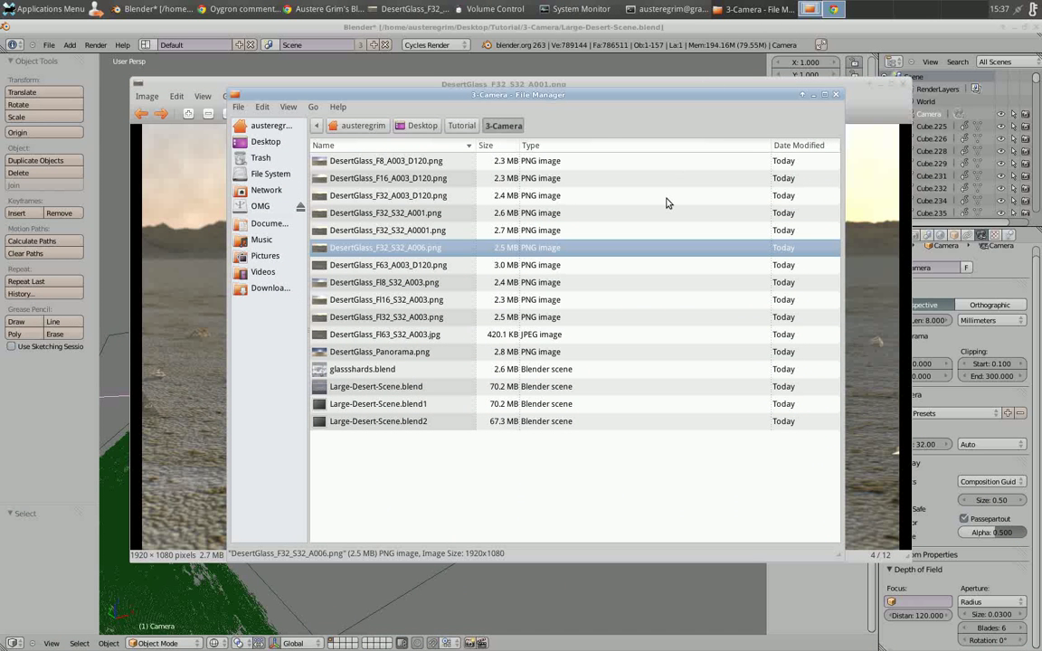
- Open DesertGlass_F32_S32_A0001.png, inspect it in full screen, and close its window
double_click(438, 231)
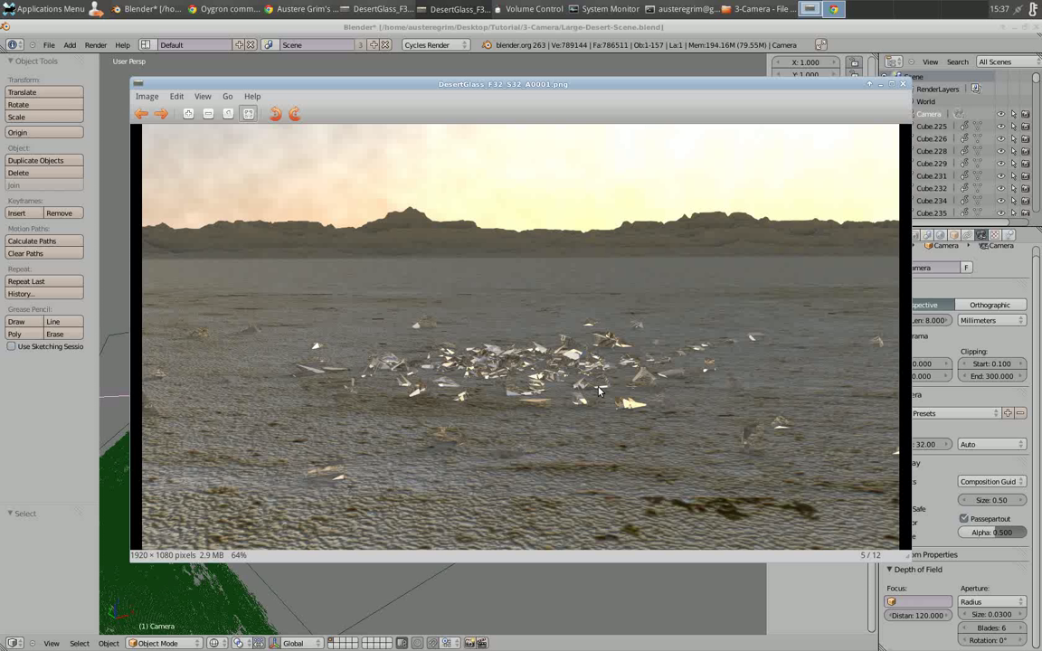
double_click(561, 239)
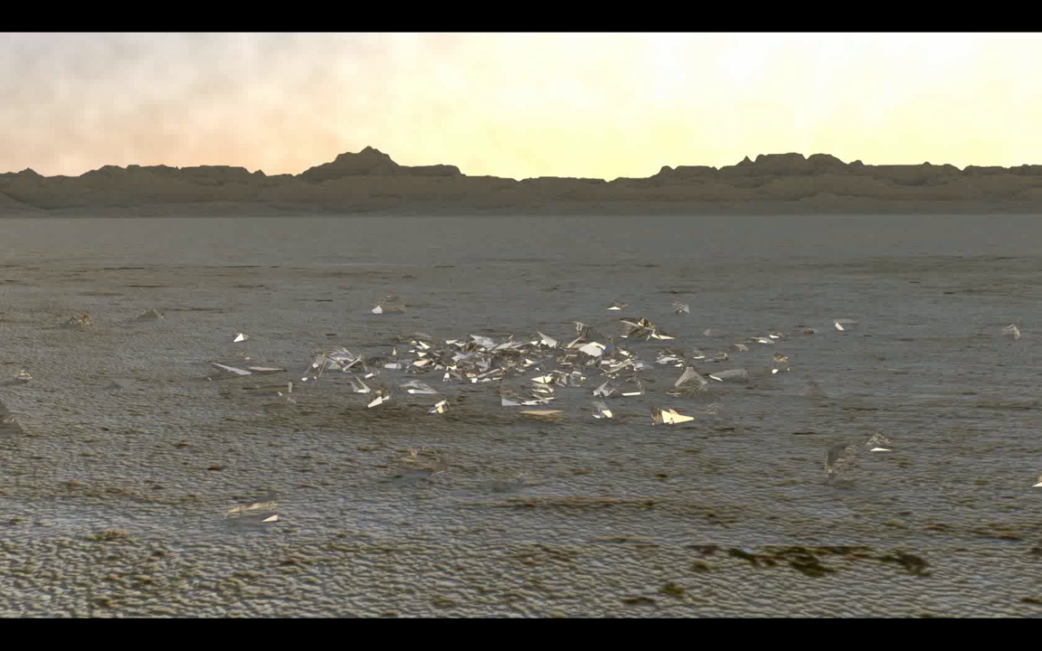
key(Escape)
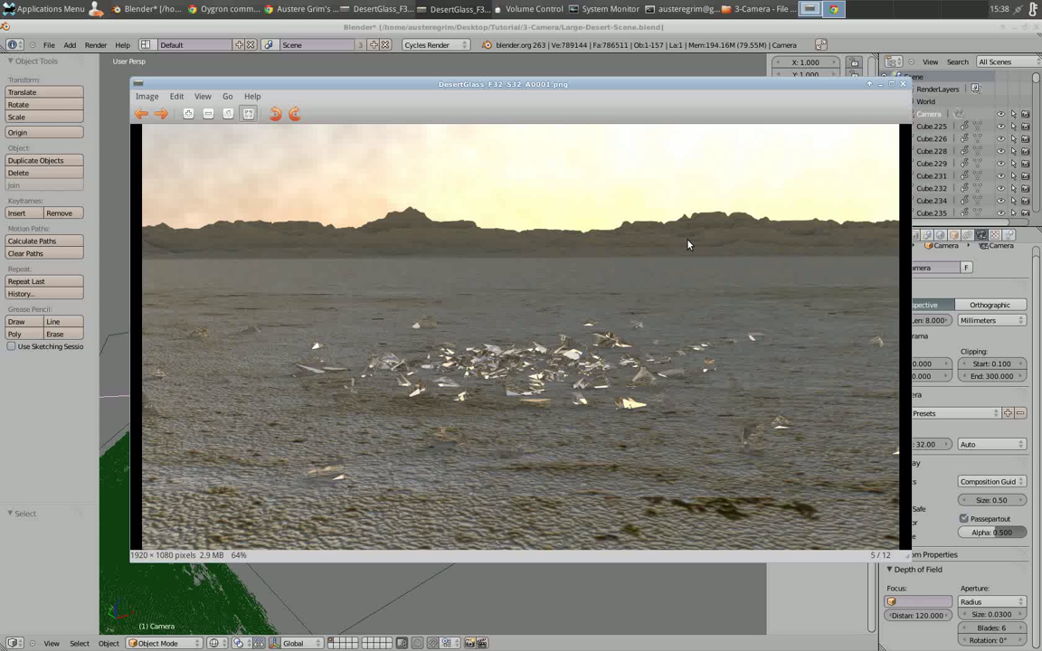
click(901, 86)
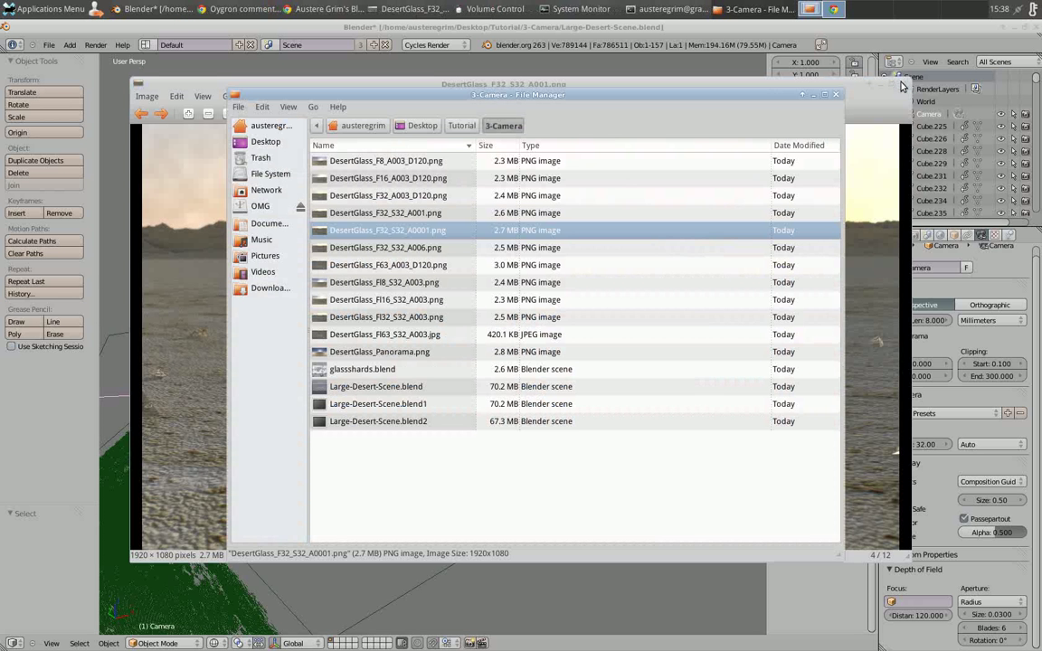
- Open DesertGlass_F32_A003_D120.png and DesertGlass_F63_A003_D120.png in turn to compare their focus, closing each one
click(421, 265)
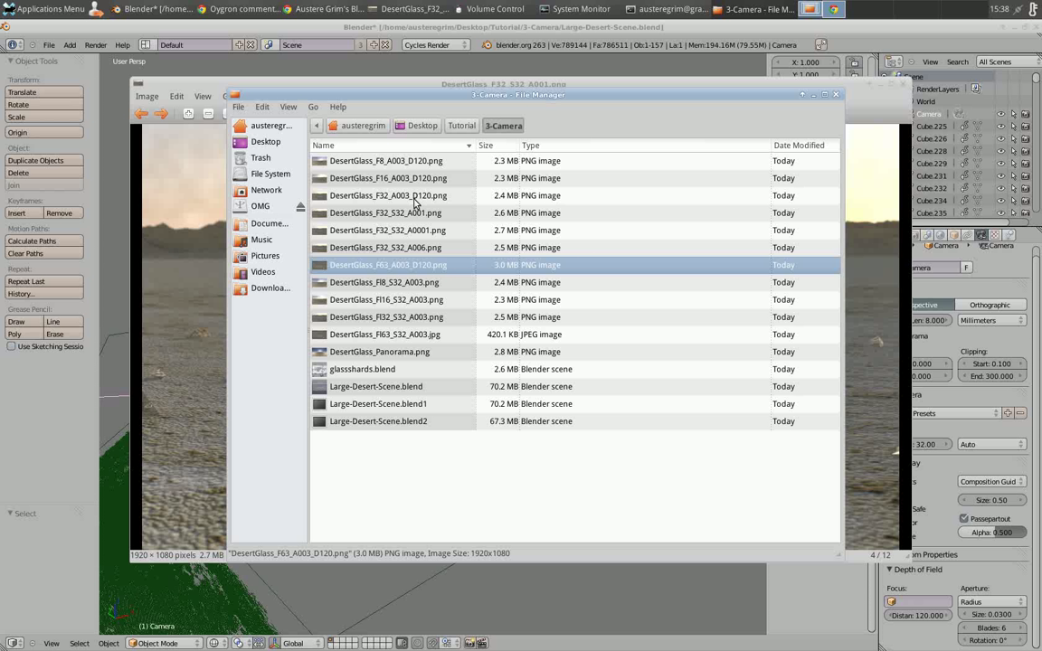
double_click(372, 193)
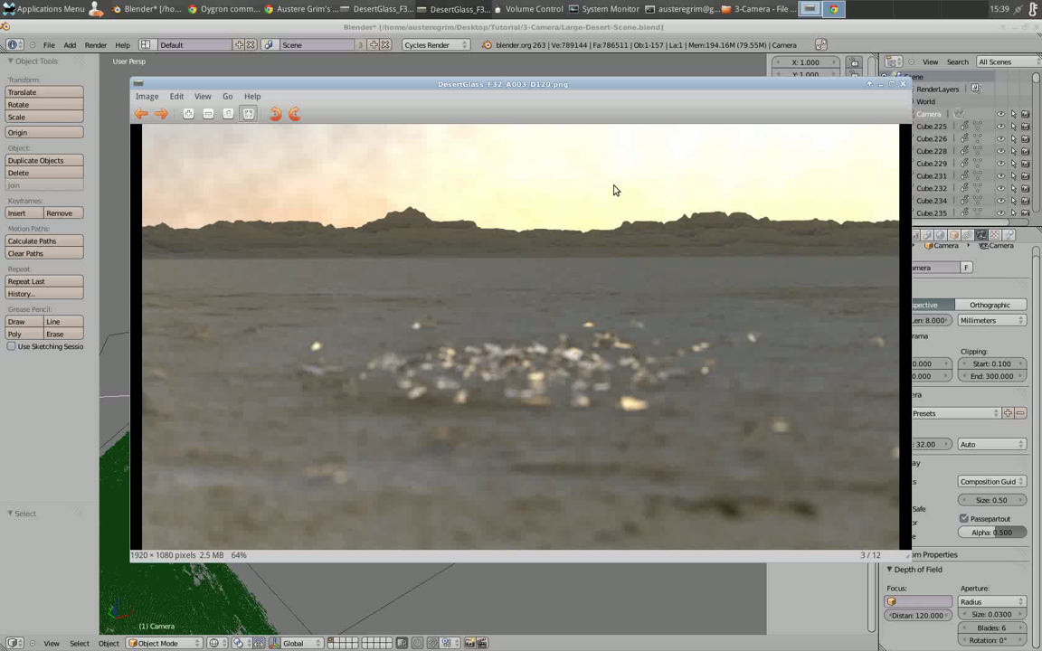
click(902, 85)
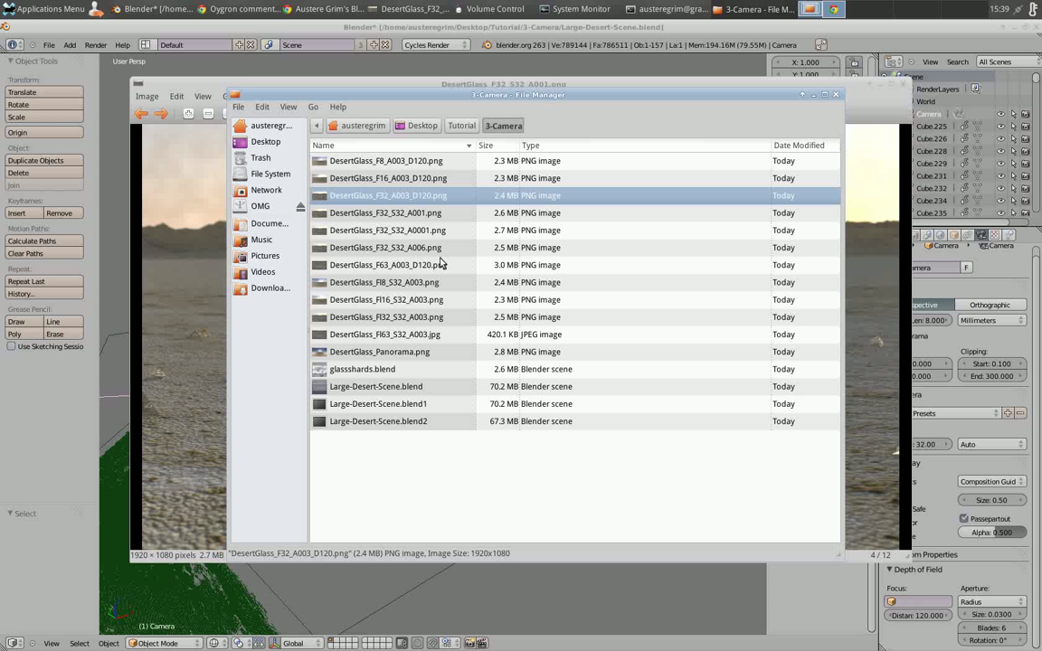
double_click(387, 246)
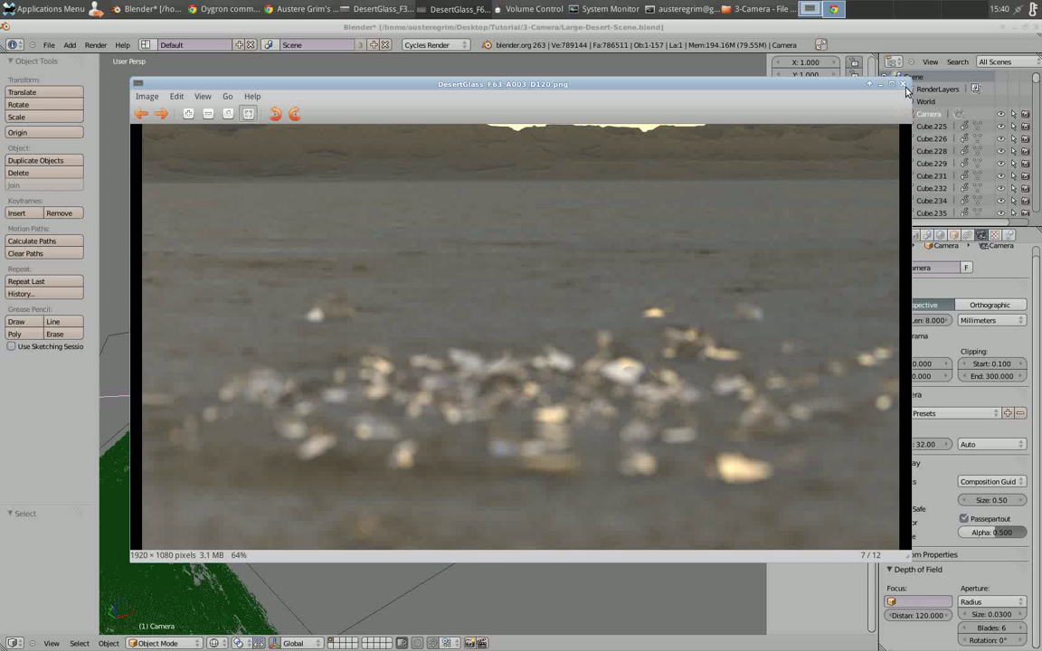
key(alt+Tab)
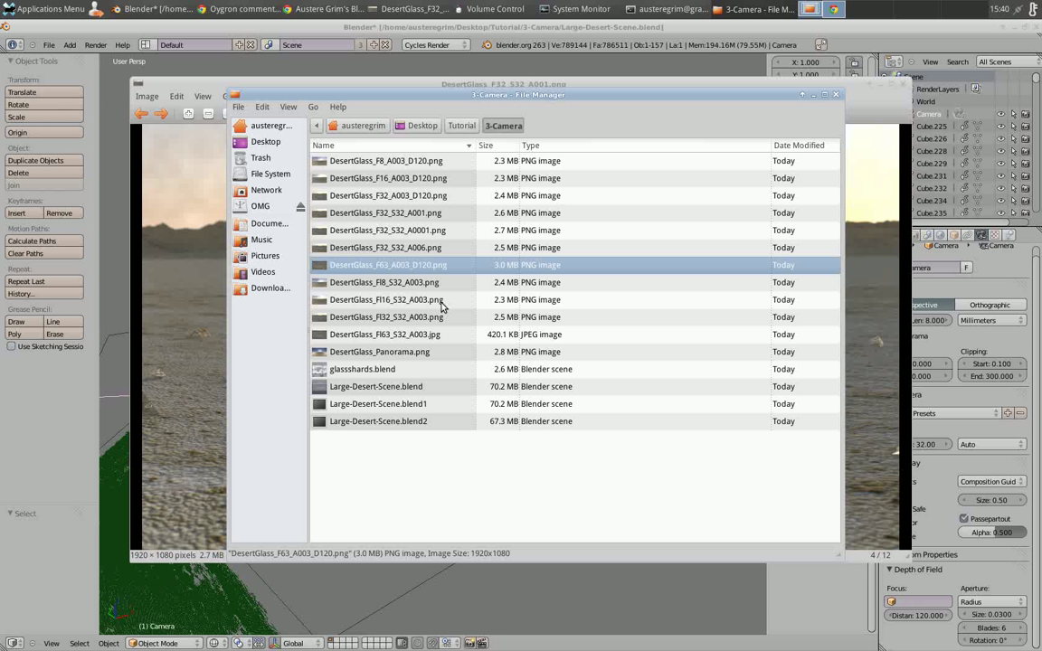
- Open DesertGlass_F16_A003_D120.png, inspect it in full screen, and return to the 3-Camera folder
double_click(408, 183)
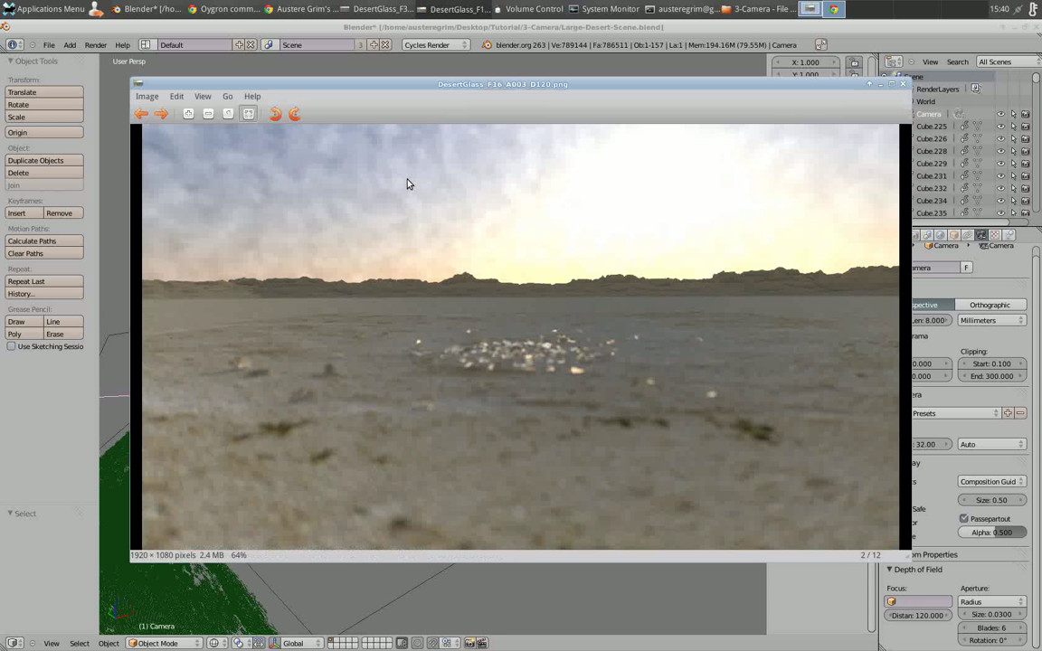
double_click(534, 334)
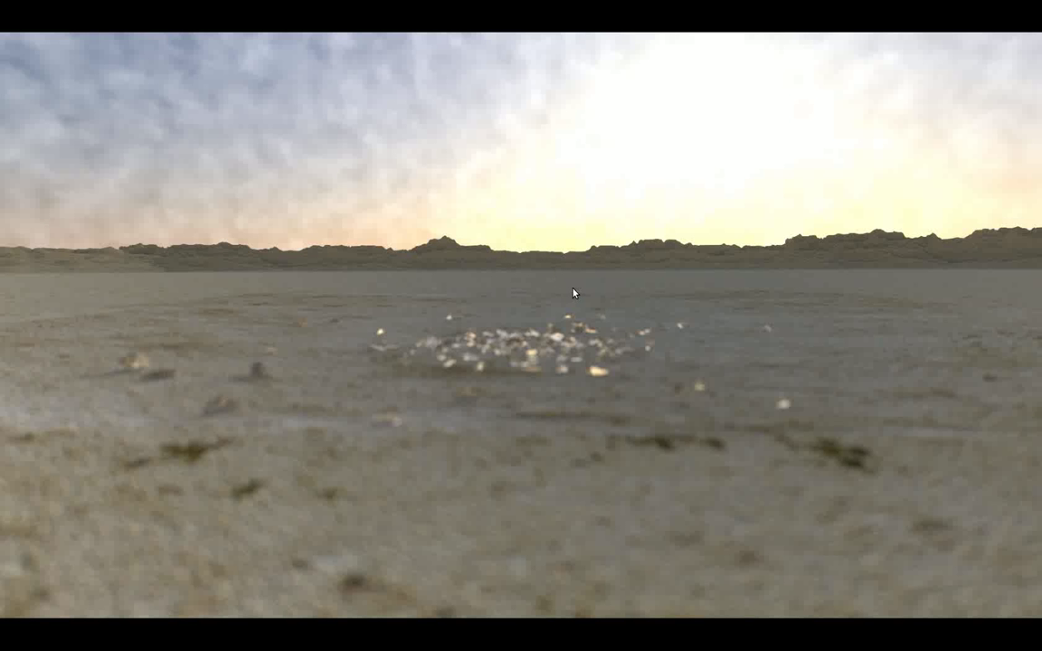
key(Escape)
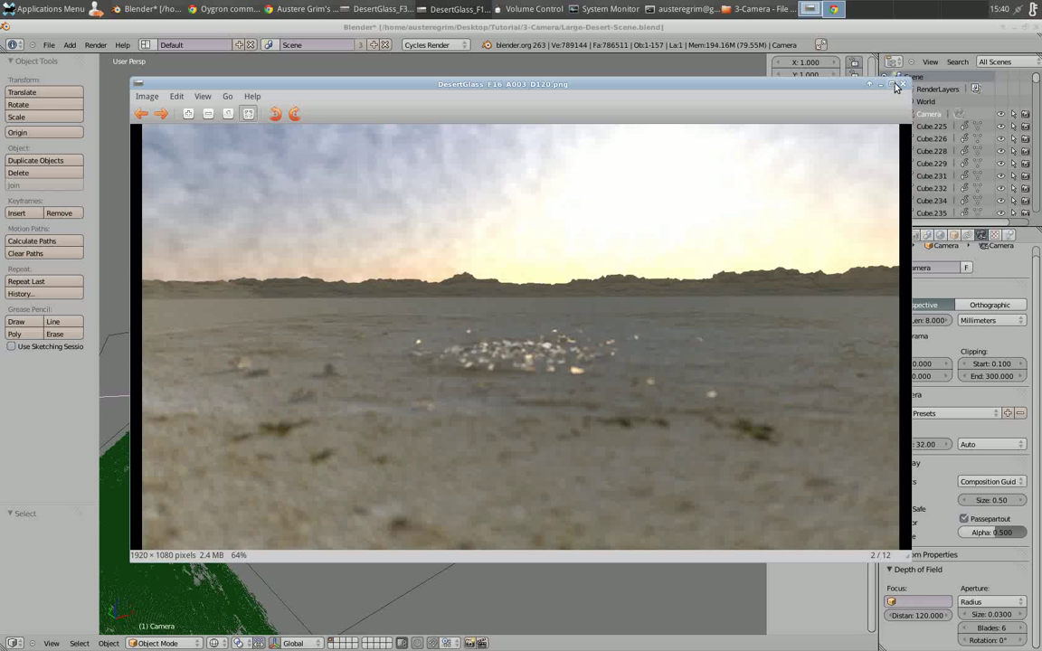
key(Right)
key(Right)
key(alt+Tab)
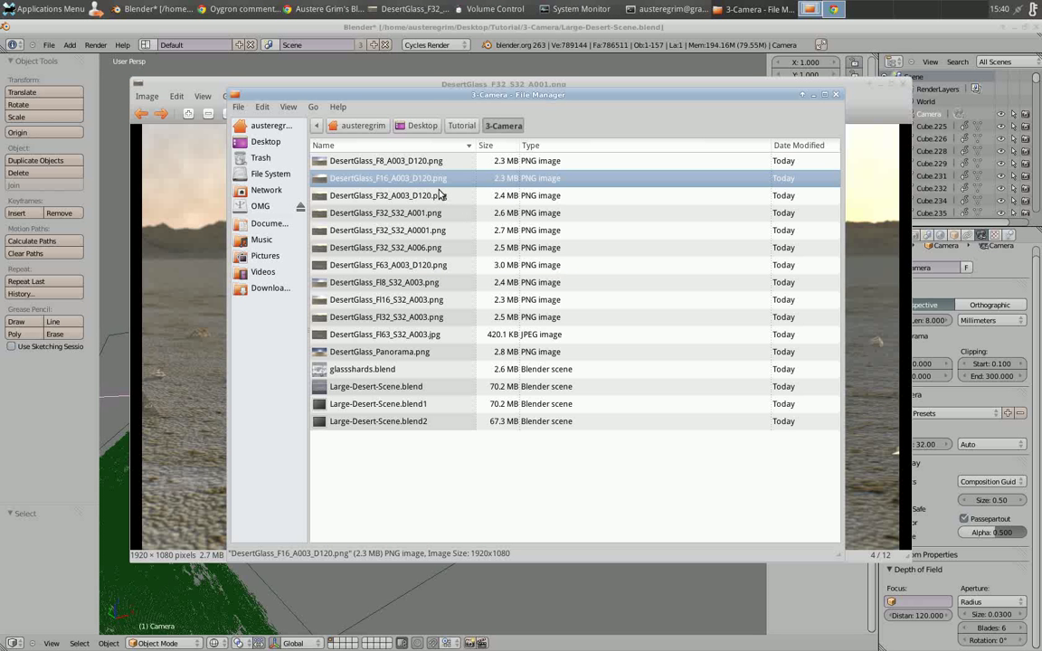
- Open DesertGlass_F8_A003_D120.png, inspect it in full screen, and close its window
double_click(420, 163)
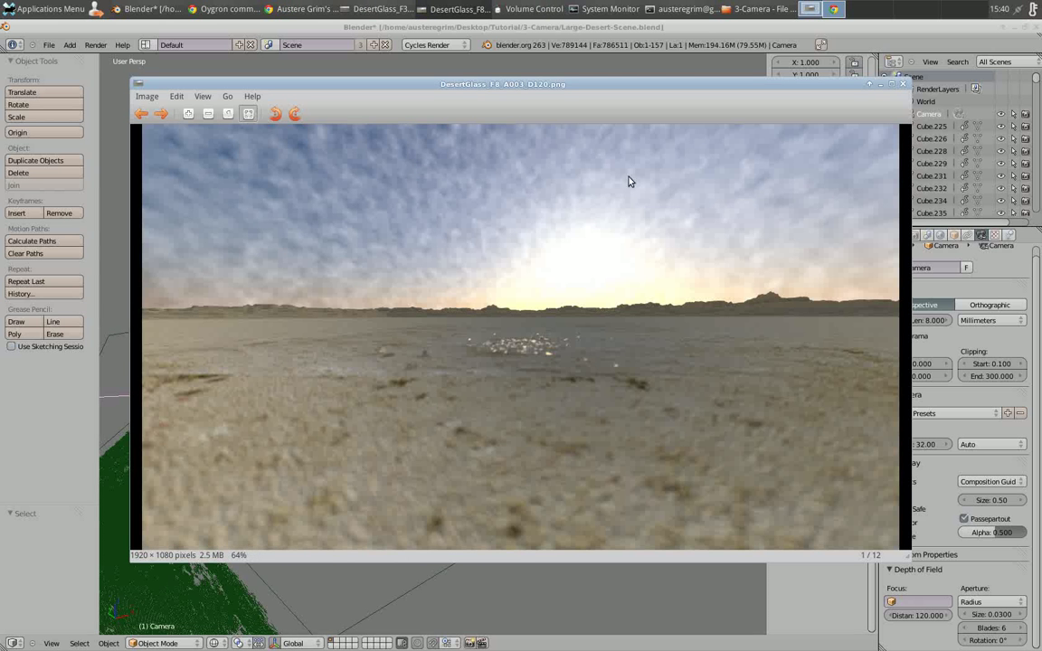
key(F11)
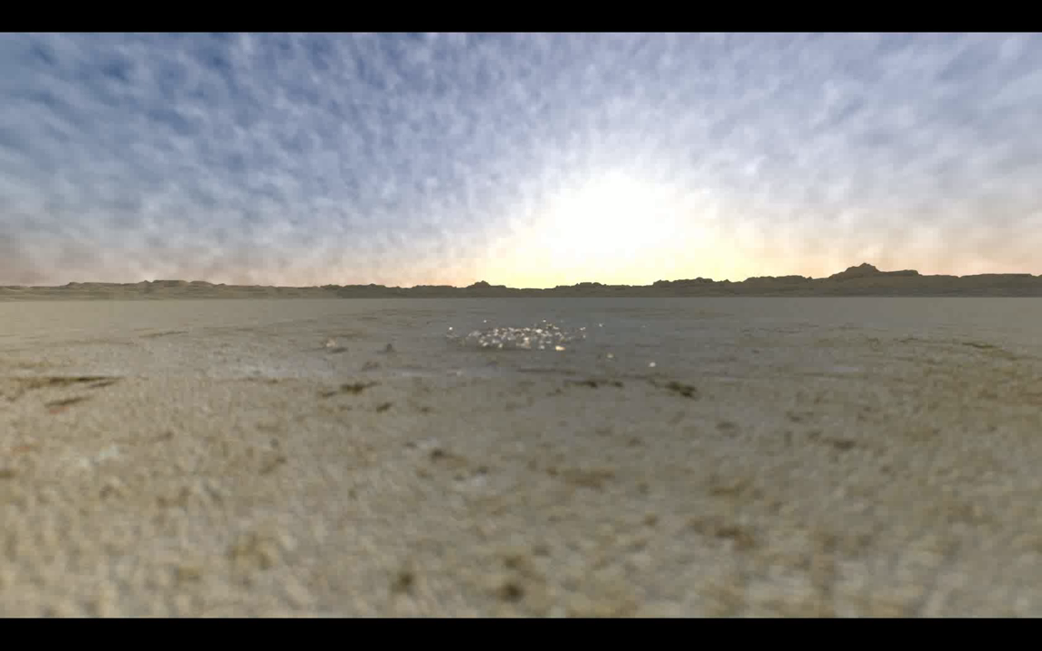
key(Escape)
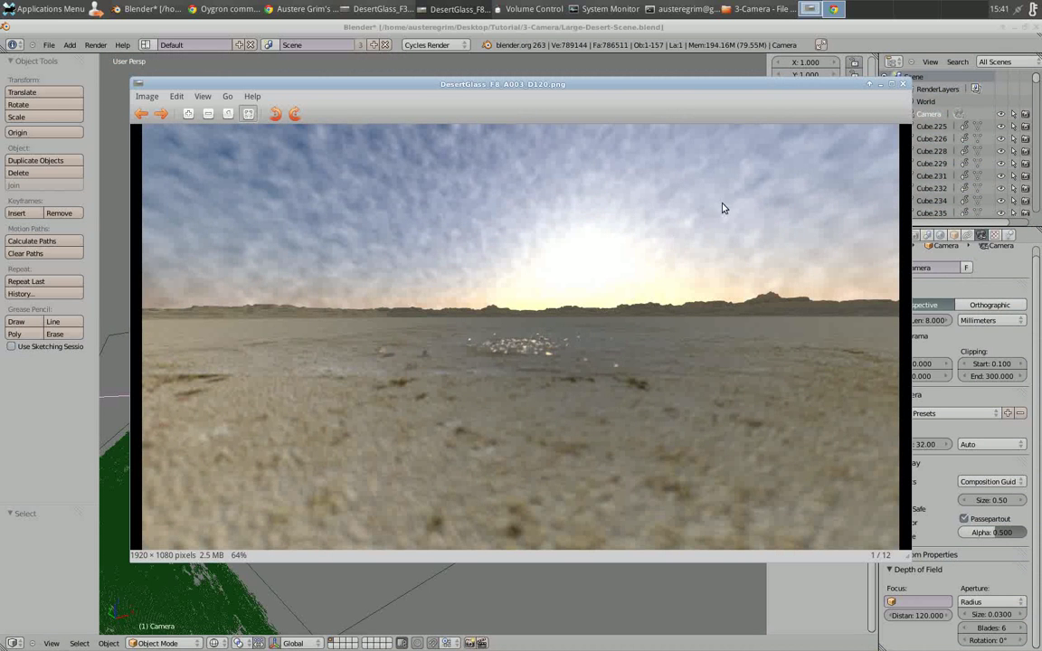
key(alt+Tab)
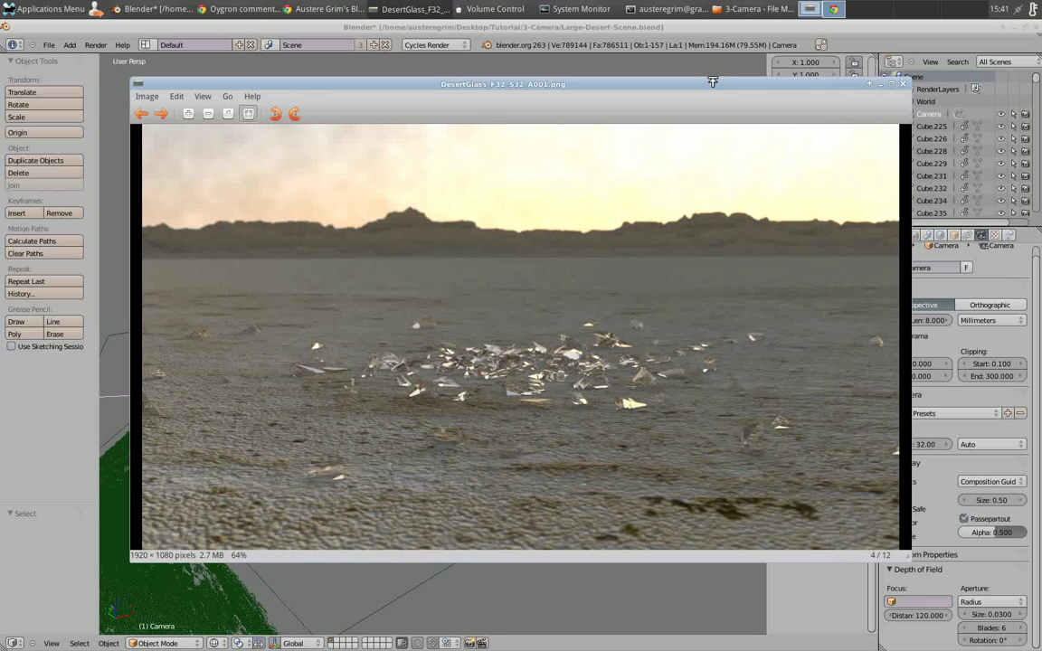
- Minimize the DesertGlass_F32_S32_A001.png viewer and the 3-Camera file manager to return to Blender
click(640, 82)
click(869, 83)
click(814, 95)
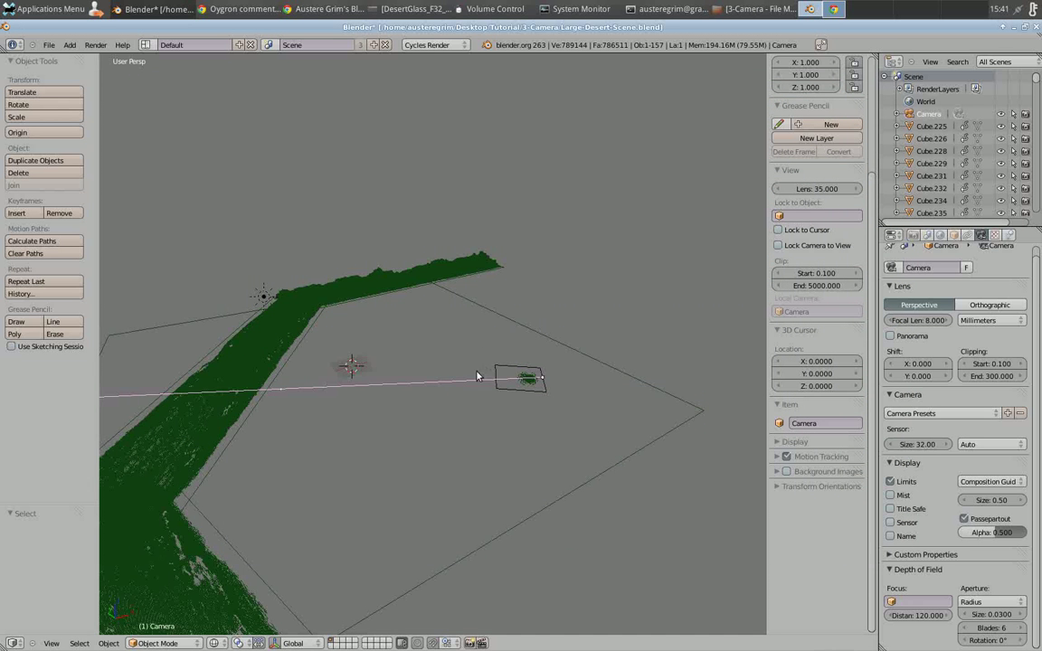
- Look through the scene camera and set its focal length to 32 mm
scroll(477, 372, up, 4)
middle_drag(409, 409, 317, 360)
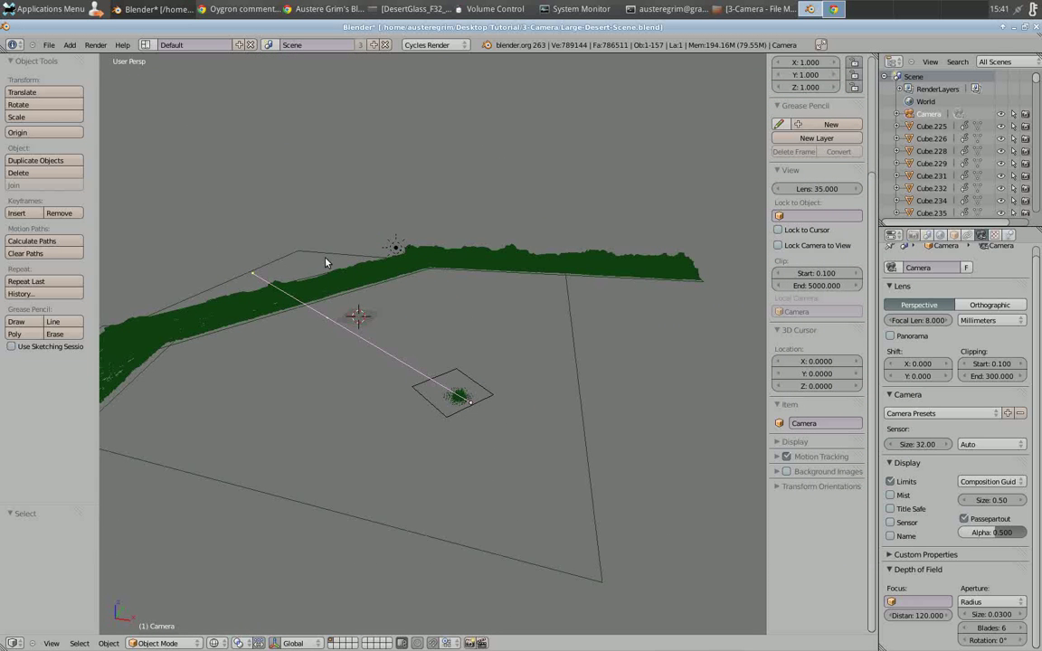
middle_drag(395, 280, 383, 367)
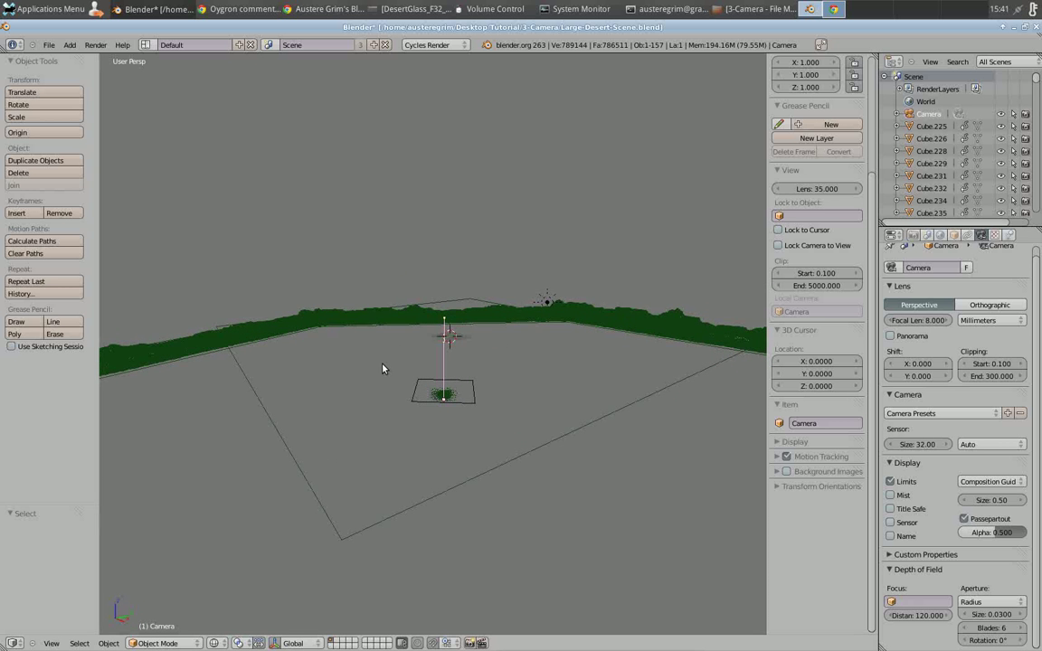
key(KP_0)
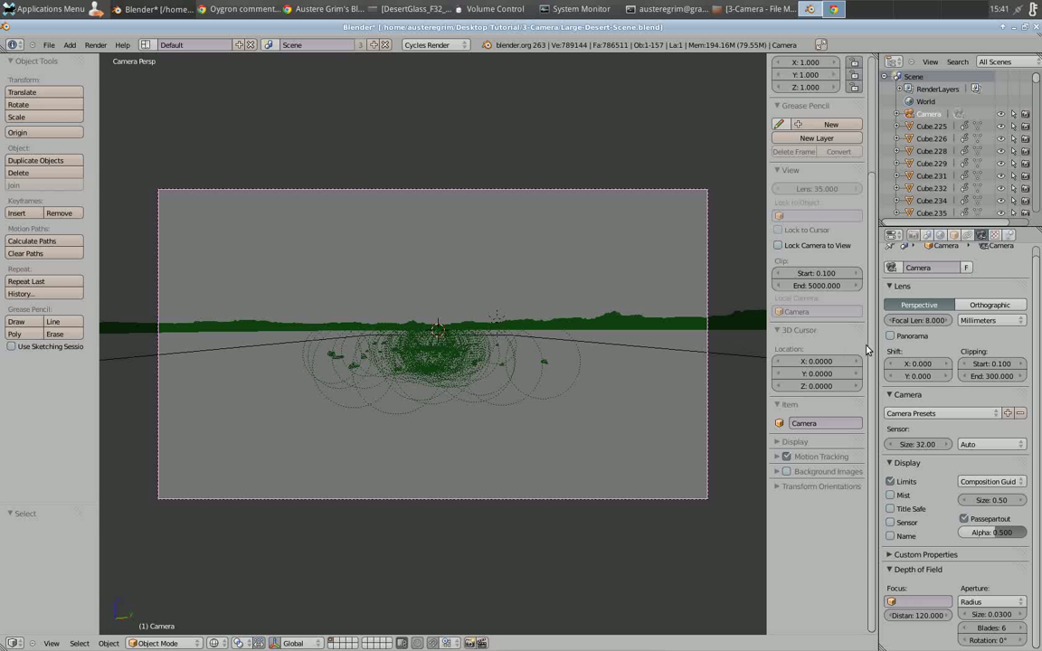
click(925, 321)
text(32)
key(Return)
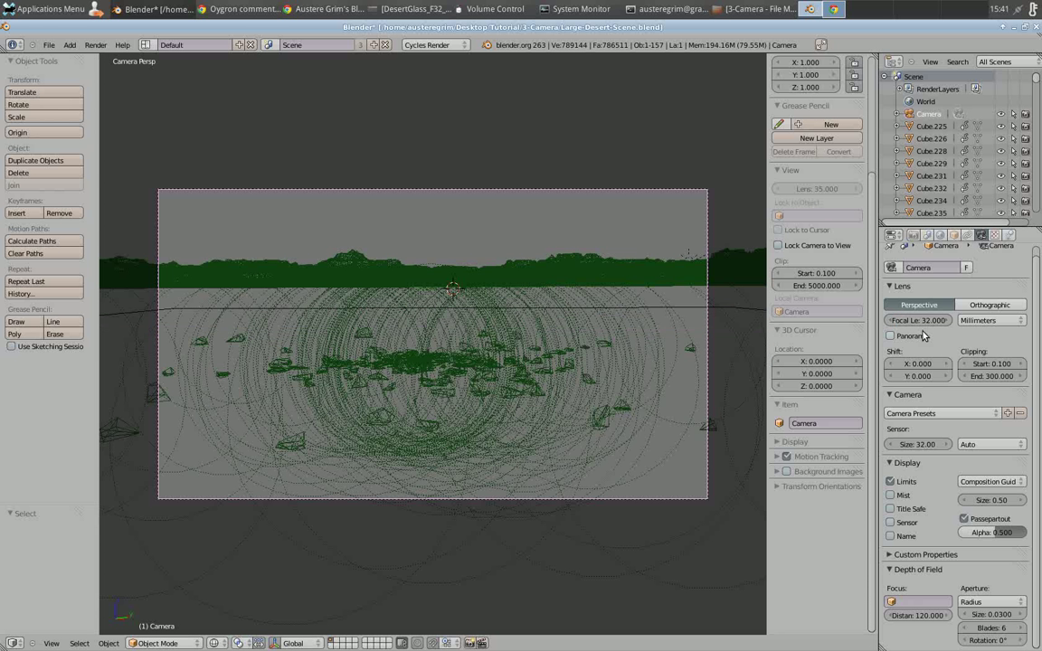
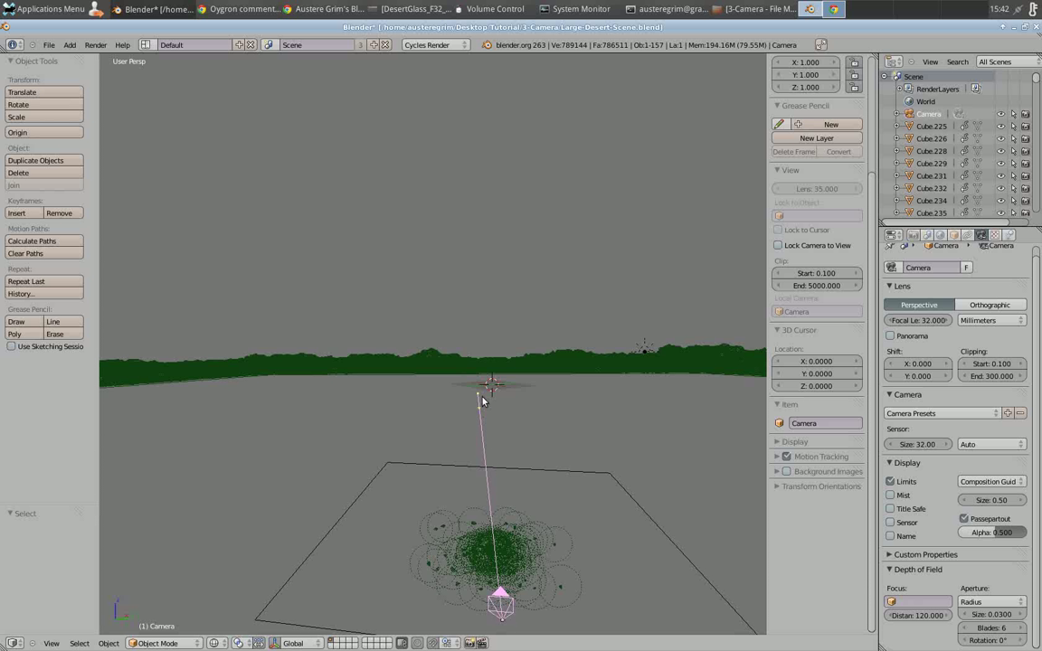
- Examine the camera's limits line and focus distance beyond the glass shards in the 3D scene
middle_drag(485, 444, 501, 411)
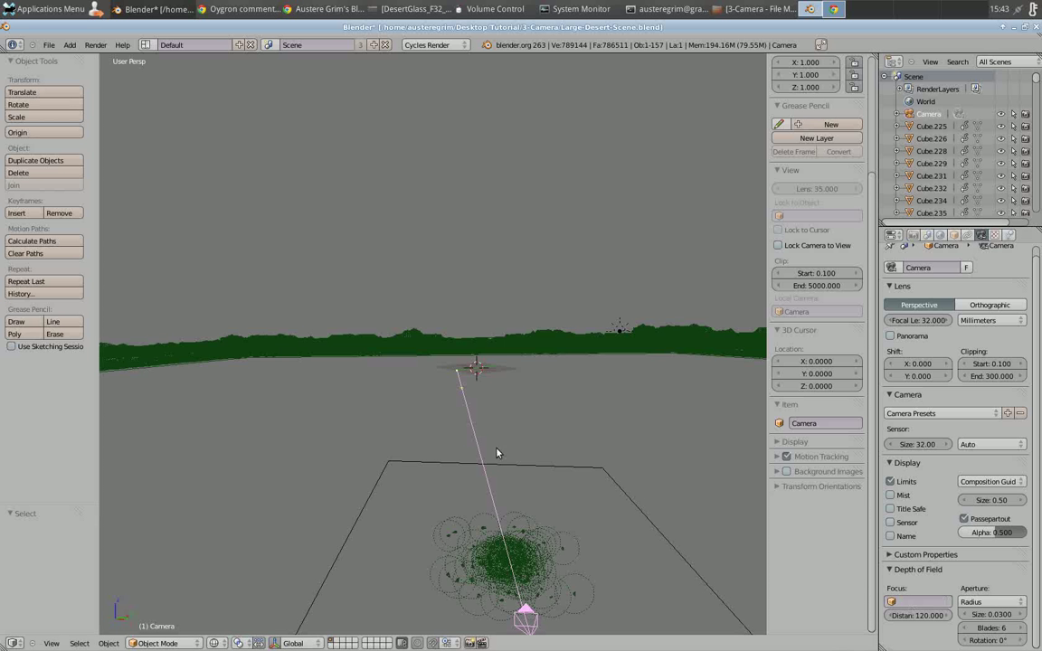
middle_drag(461, 452, 500, 338)
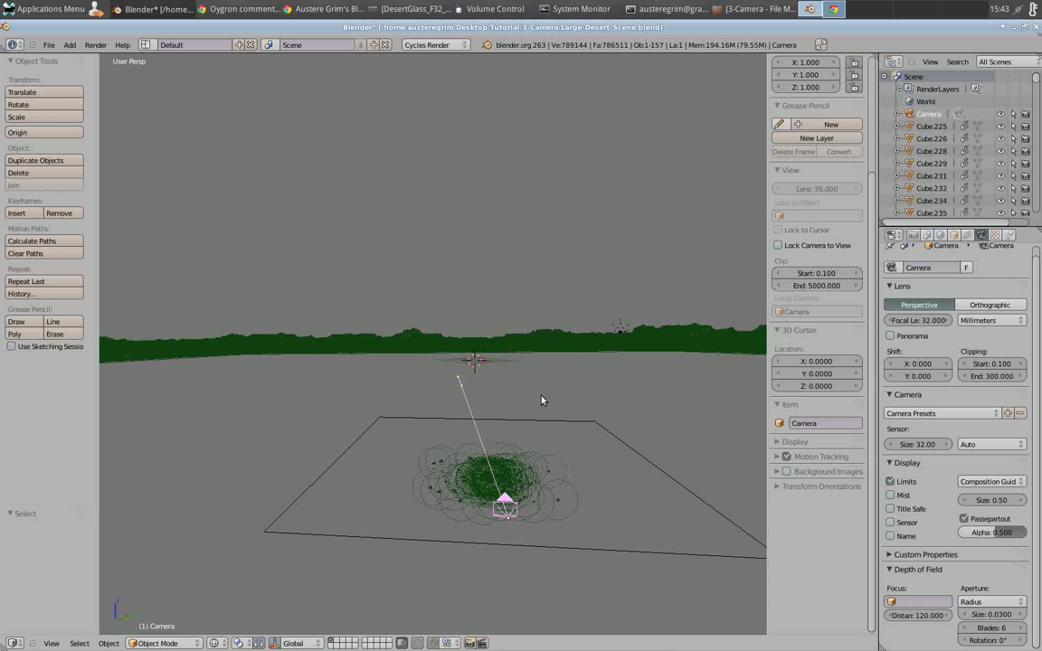
middle_drag(541, 399, 516, 360)
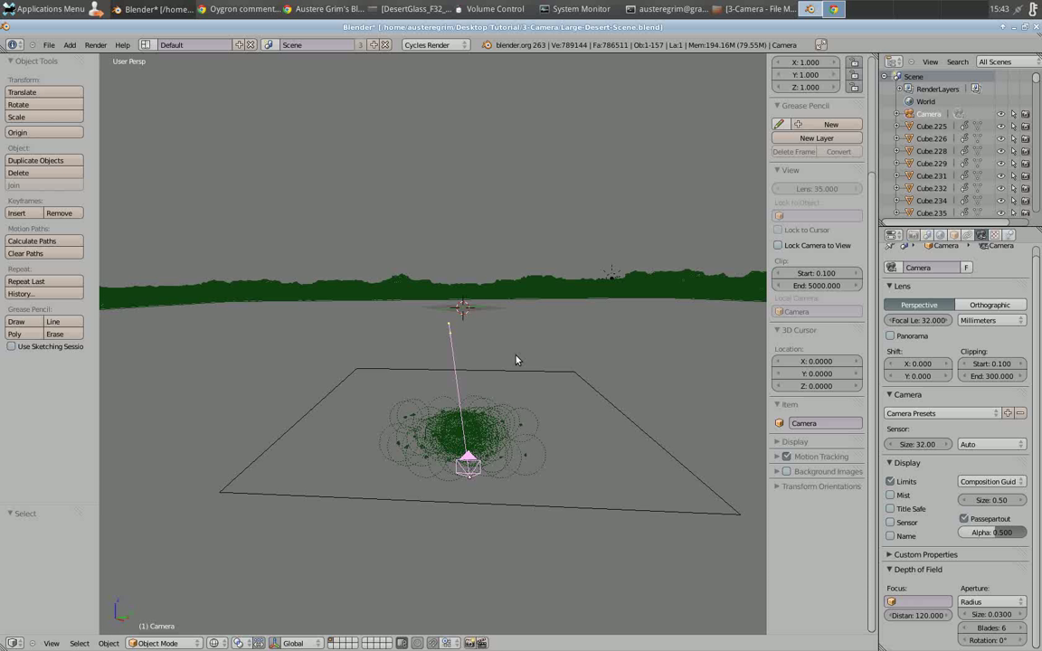
- Review the scene's render dimensions, film and performance settings together with the World background setup
click(914, 235)
scroll(957, 455, down, 2)
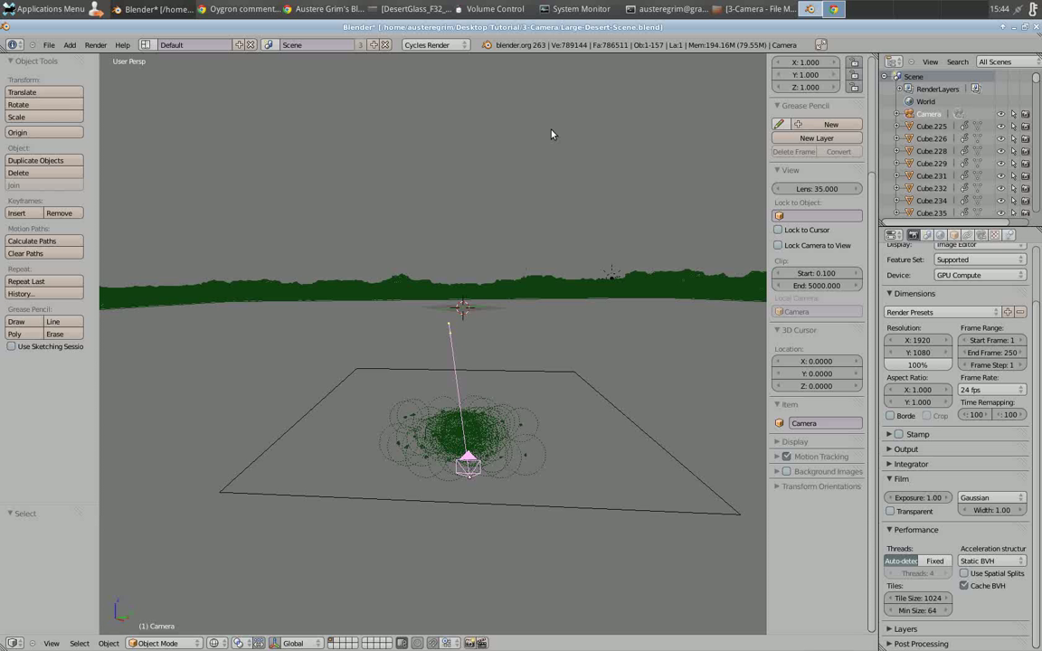
click(940, 235)
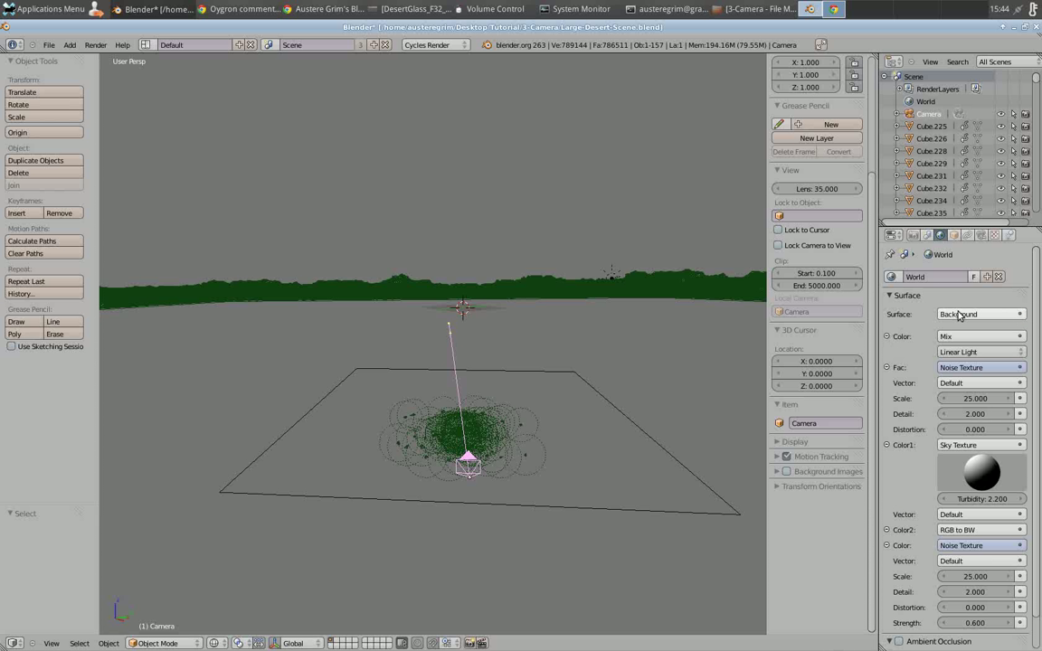
click(914, 236)
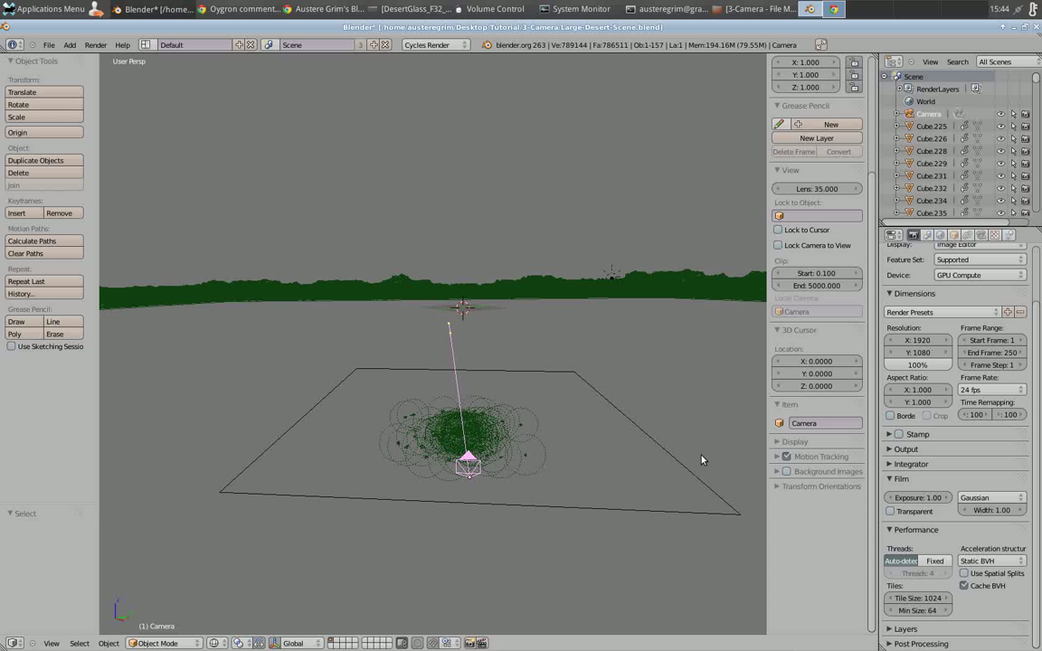
click(995, 500)
click(992, 505)
- Return to the camera's lens settings to examine the Panorama option
key(KP_8)
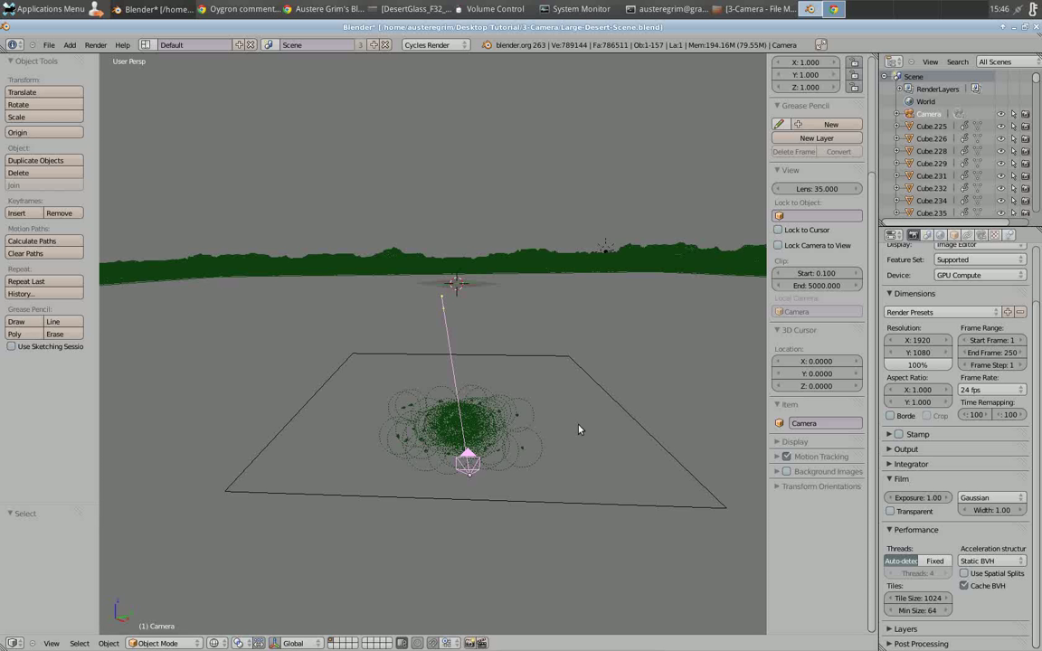
middle_drag(599, 328, 596, 340)
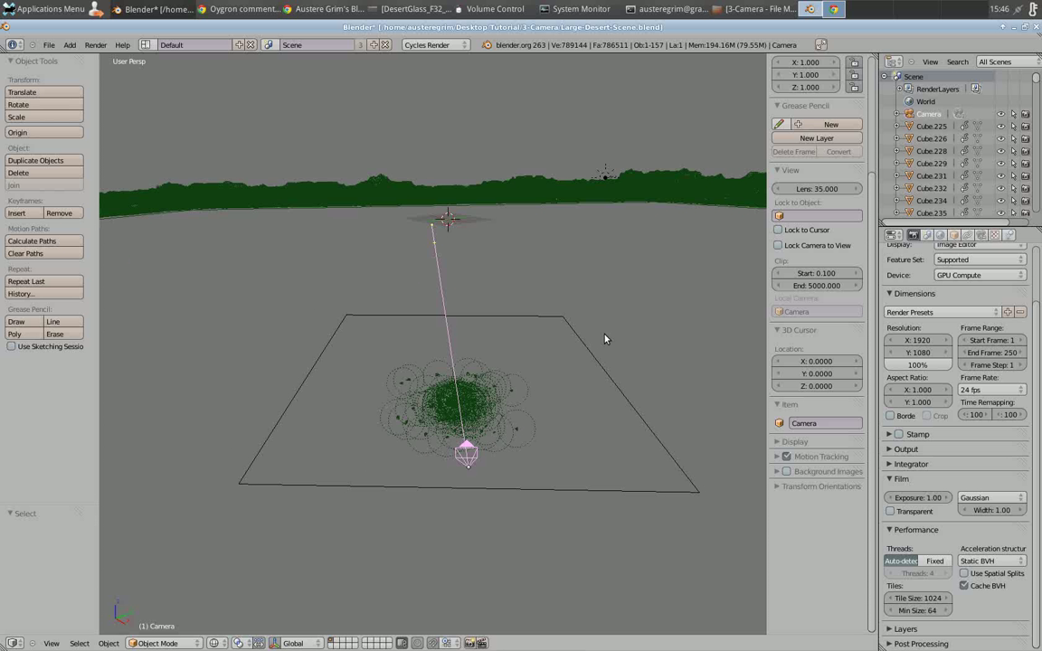
click(982, 236)
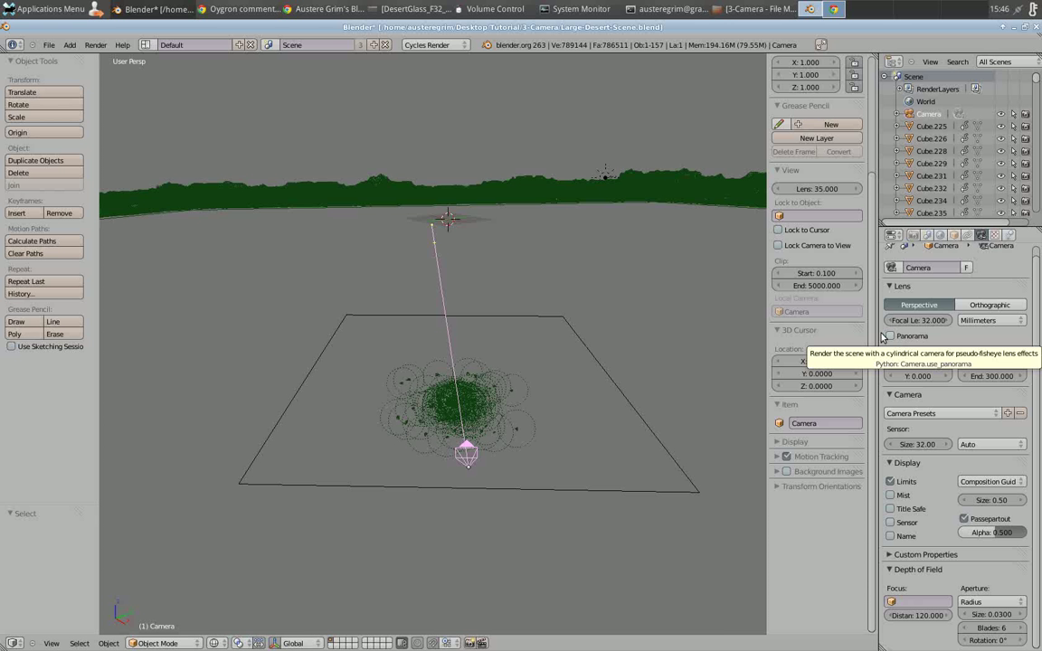
- Enable Panorama on the camera and preview the scene through it with Rendered viewport shading
key(KP_0)
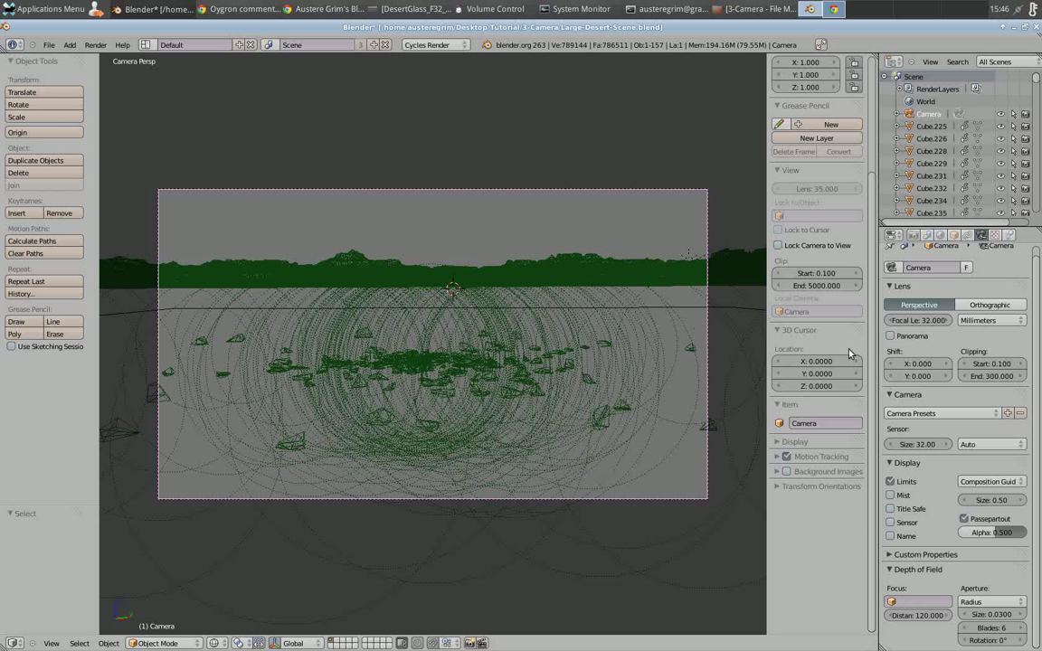
click(890, 336)
click(214, 643)
click(214, 643)
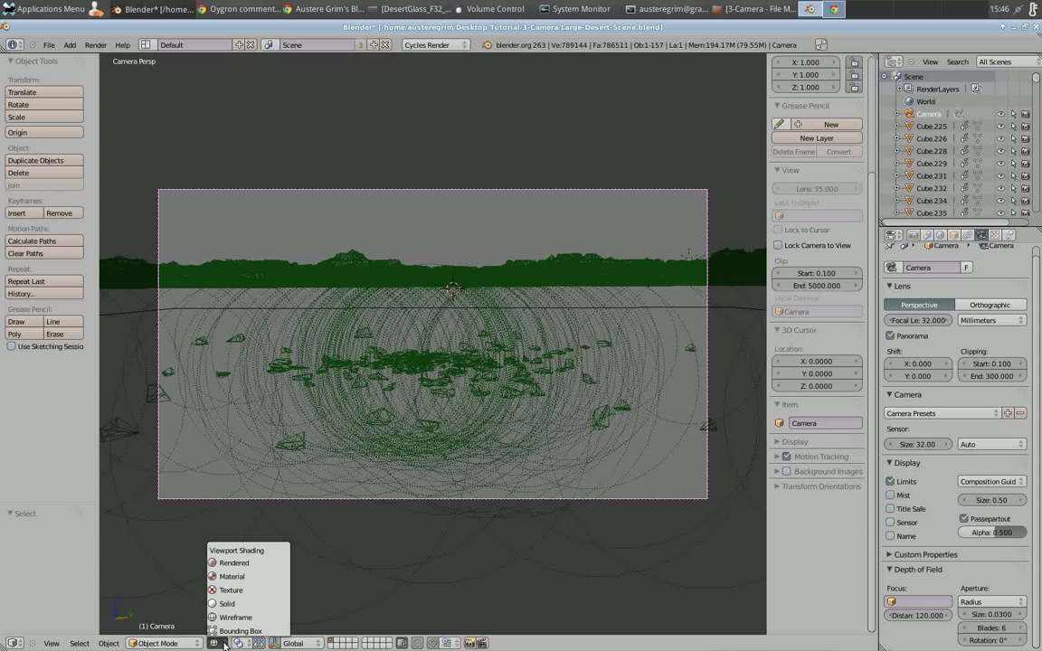
click(256, 564)
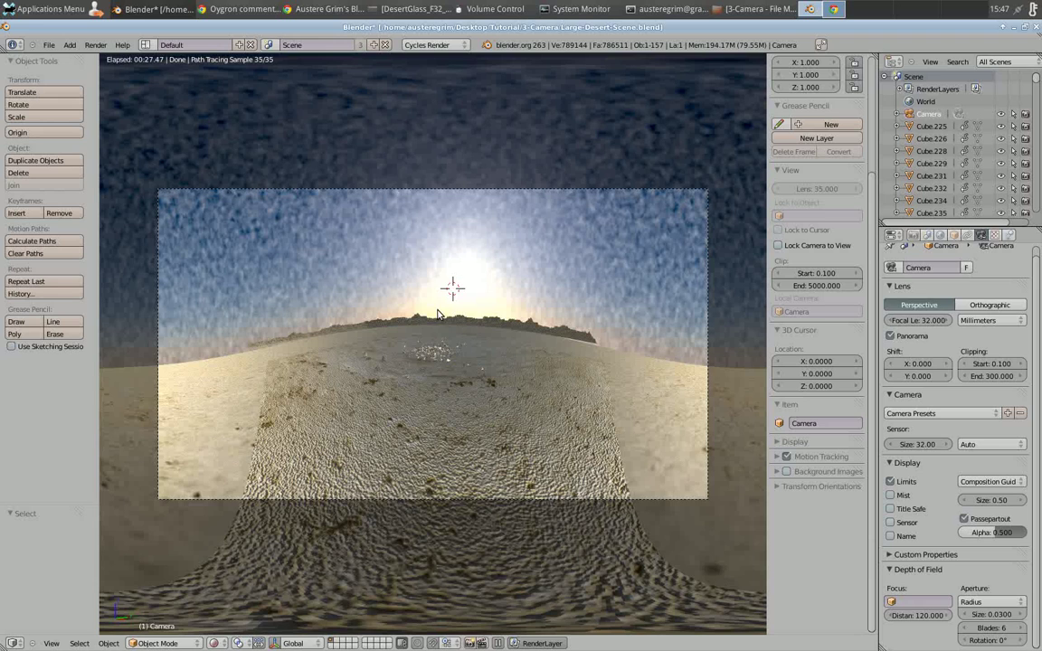
- Switch to the file manager and view DesertGlass_Panorama.png full screen in the image viewer
click(755, 9)
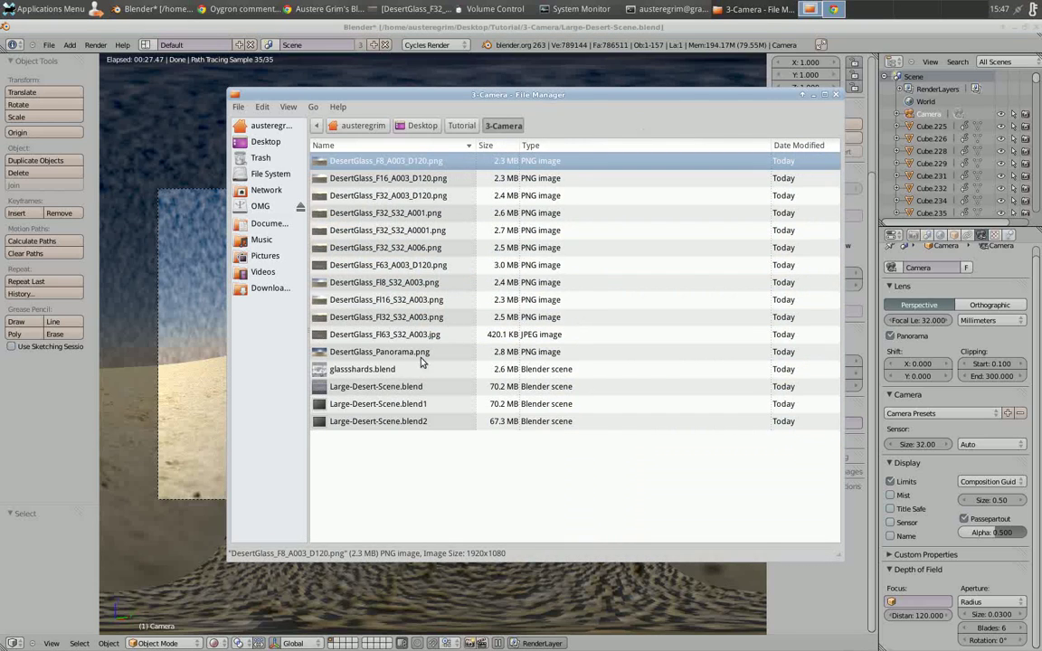
double_click(395, 353)
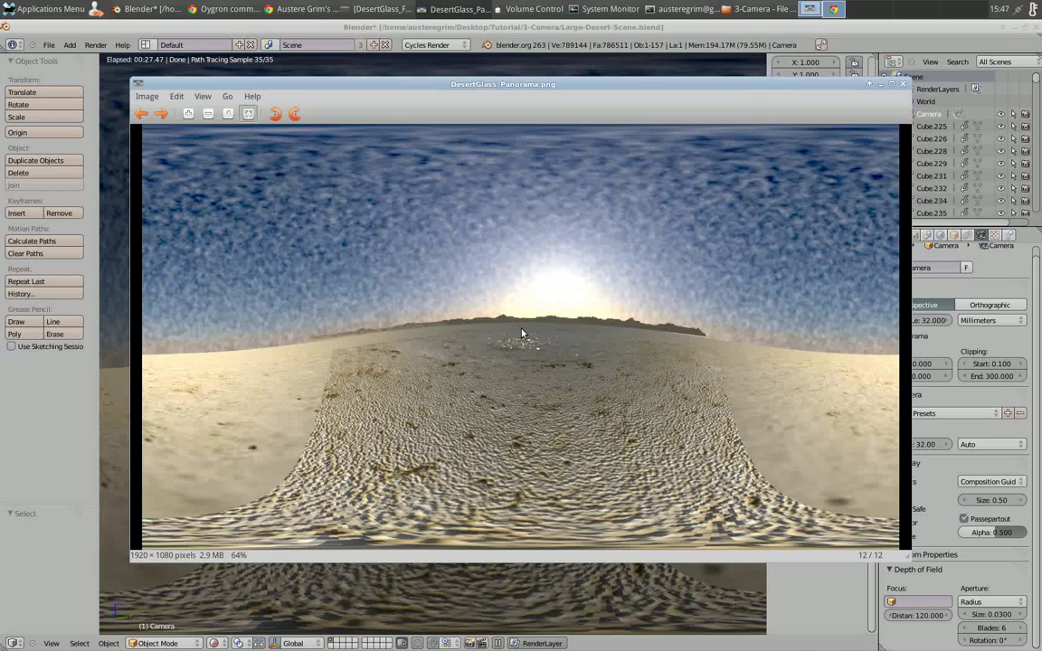
key(F11)
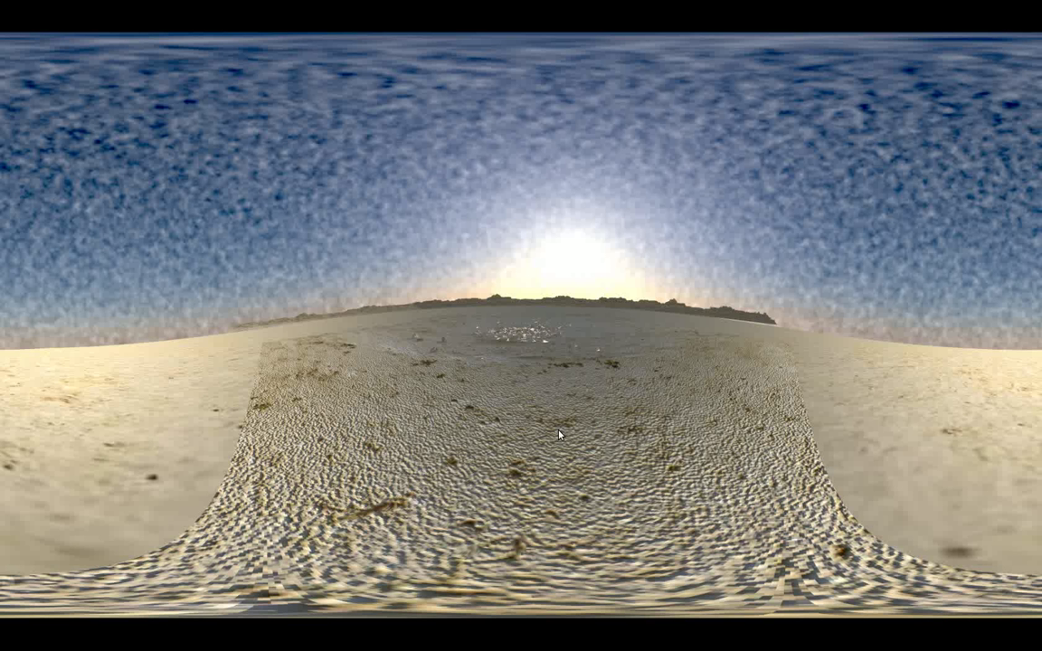
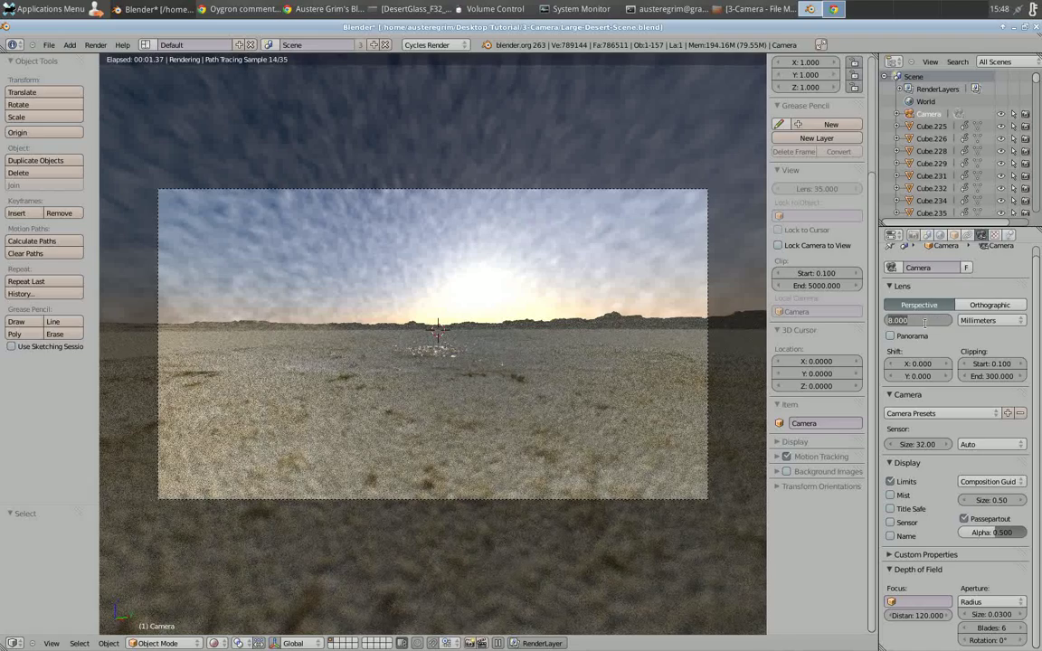
- Set the camera's focal length to 64 mm and its depth-of-field focus distance to 10
text(64)
key(Return)
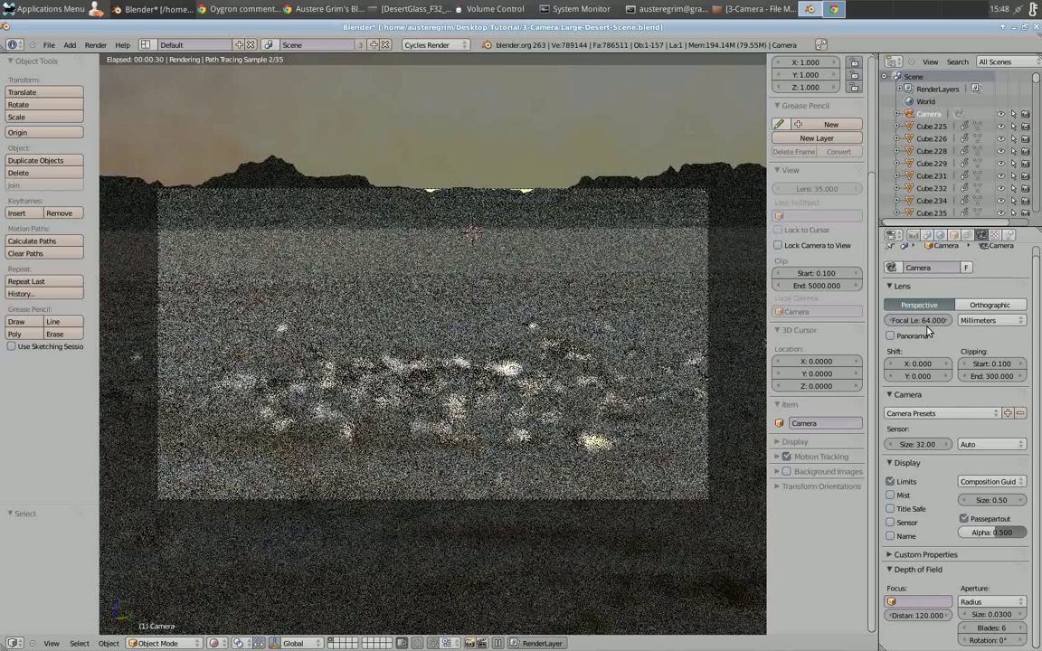
click(994, 615)
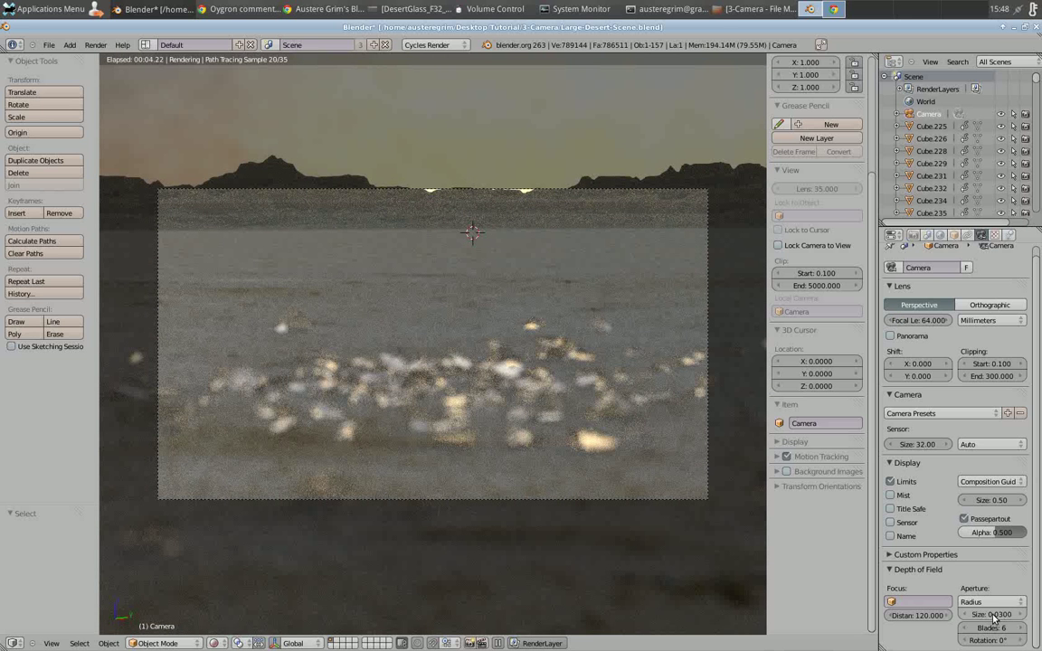
key(Escape)
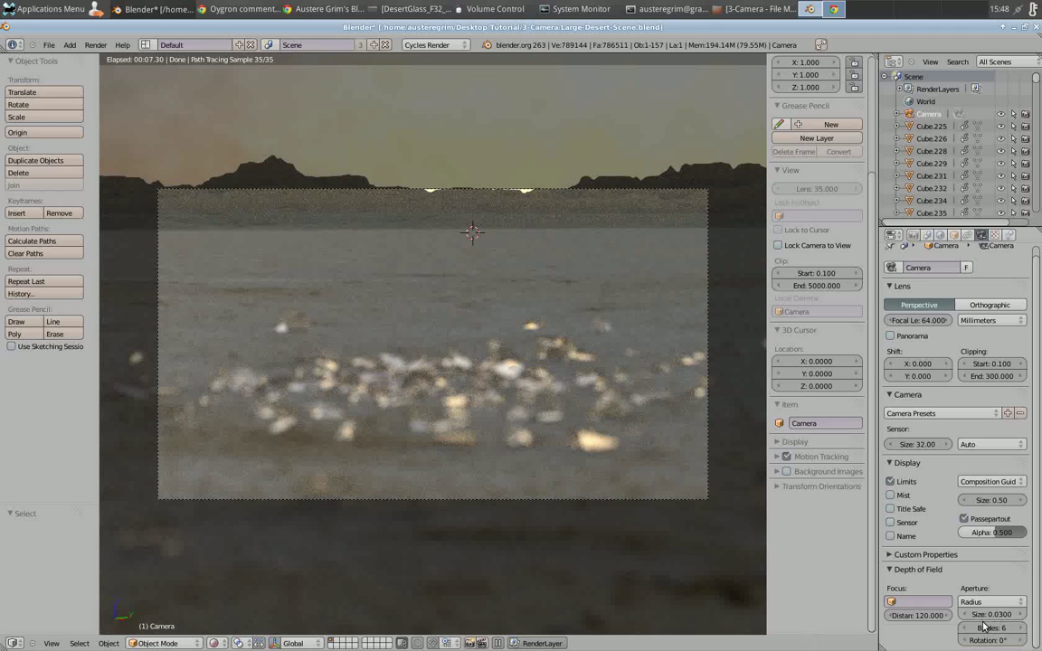
click(928, 617)
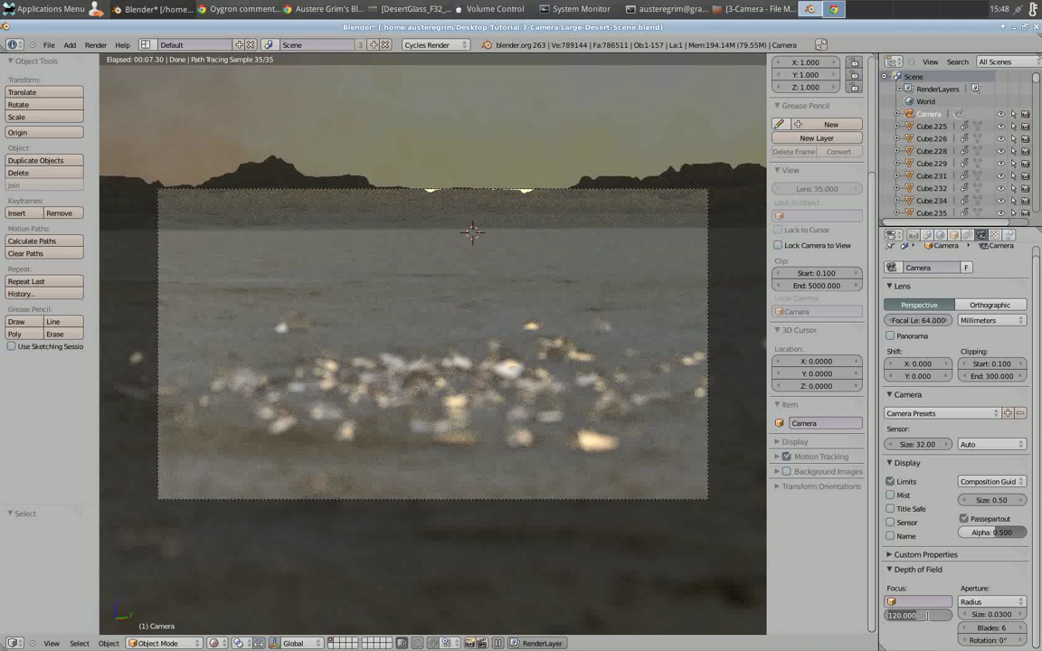
text(10)
key(Return)
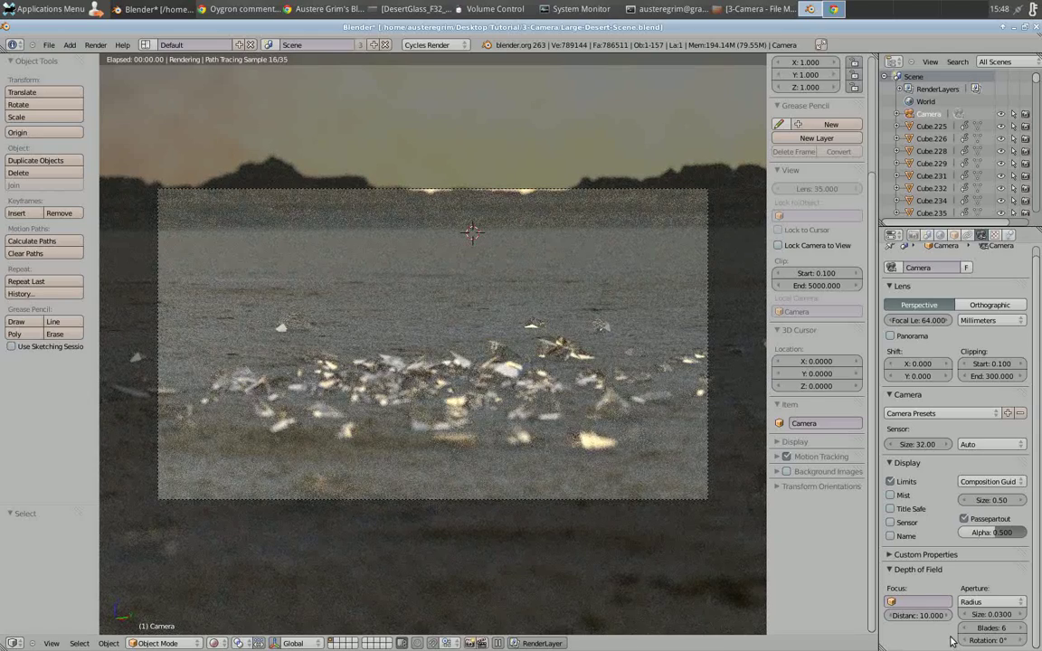
- Raise the aperture radius size to 0.05 and set the focus distance to 5 on the glass shards
click(1023, 615)
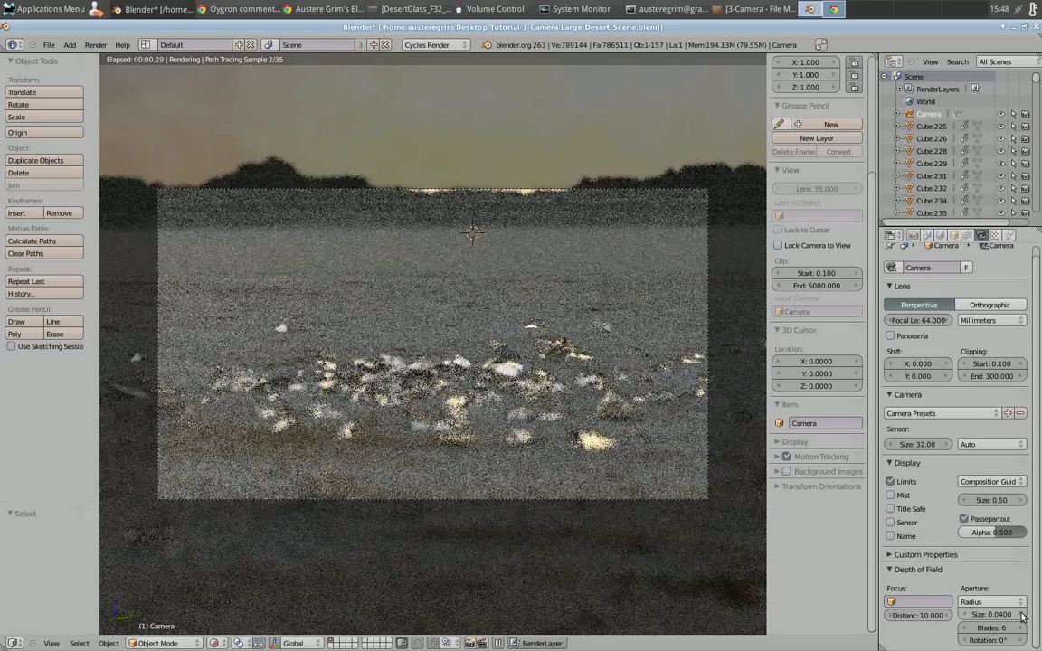
click(1023, 615)
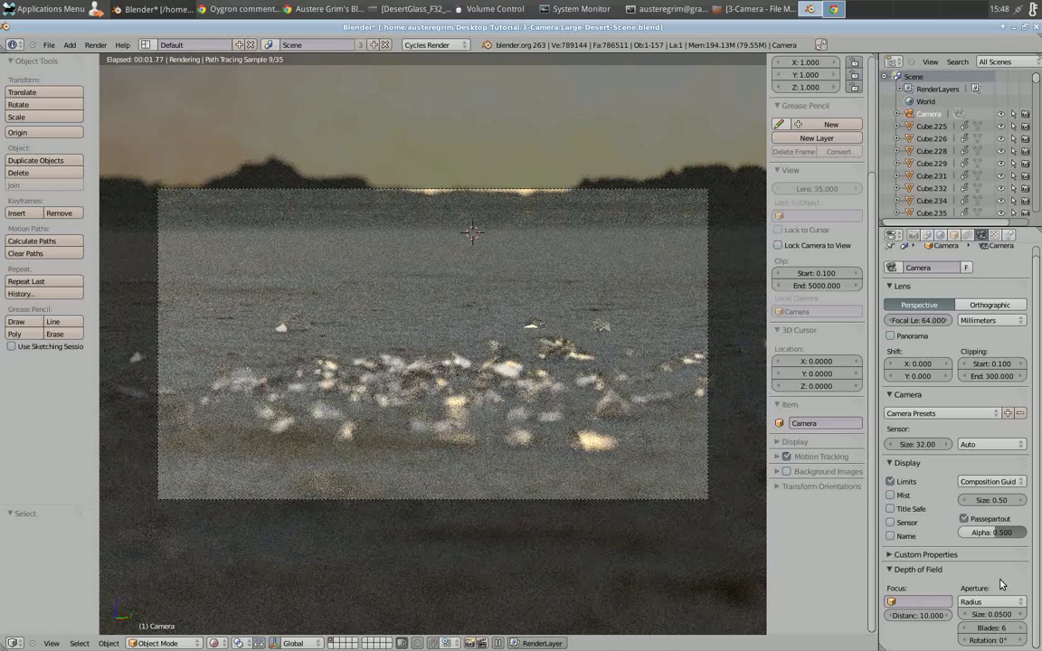
click(919, 617)
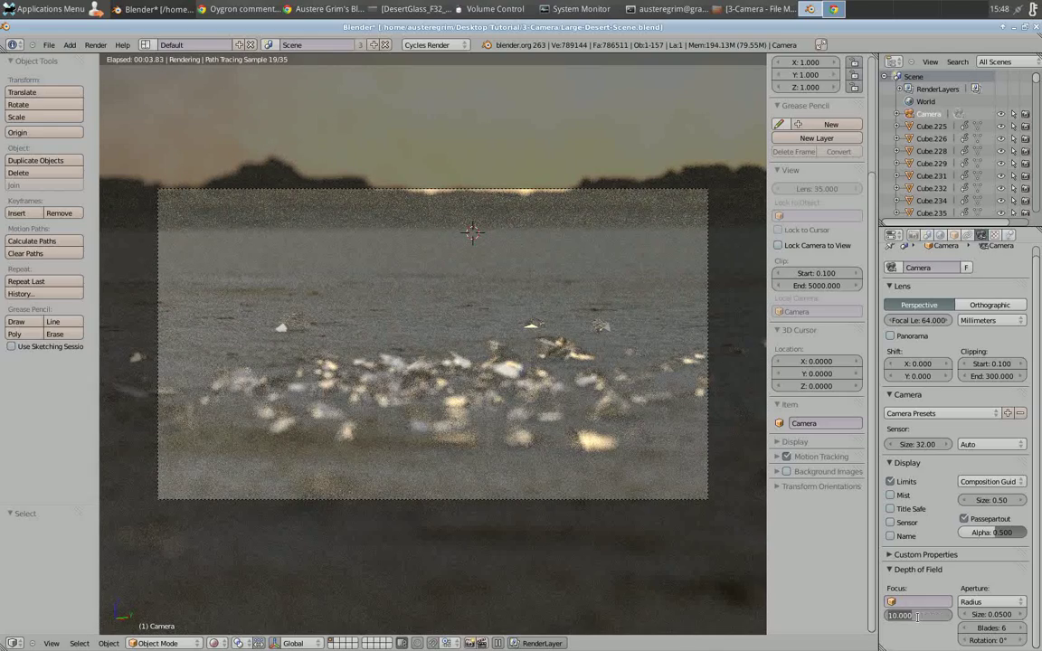
text(5)
key(Return)
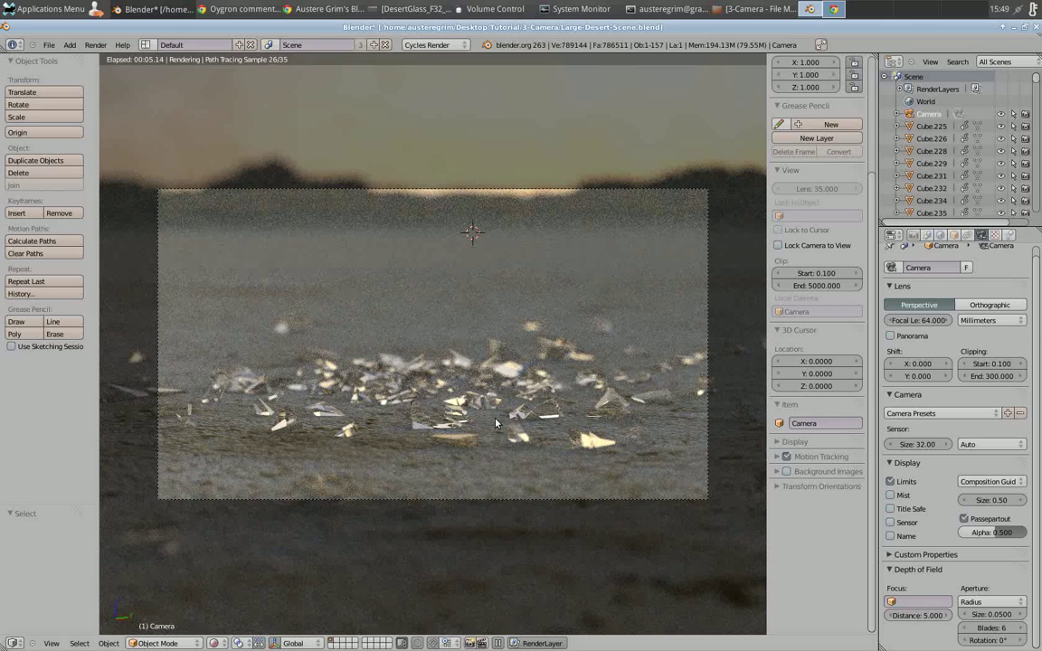
scroll(439, 419, up, 1)
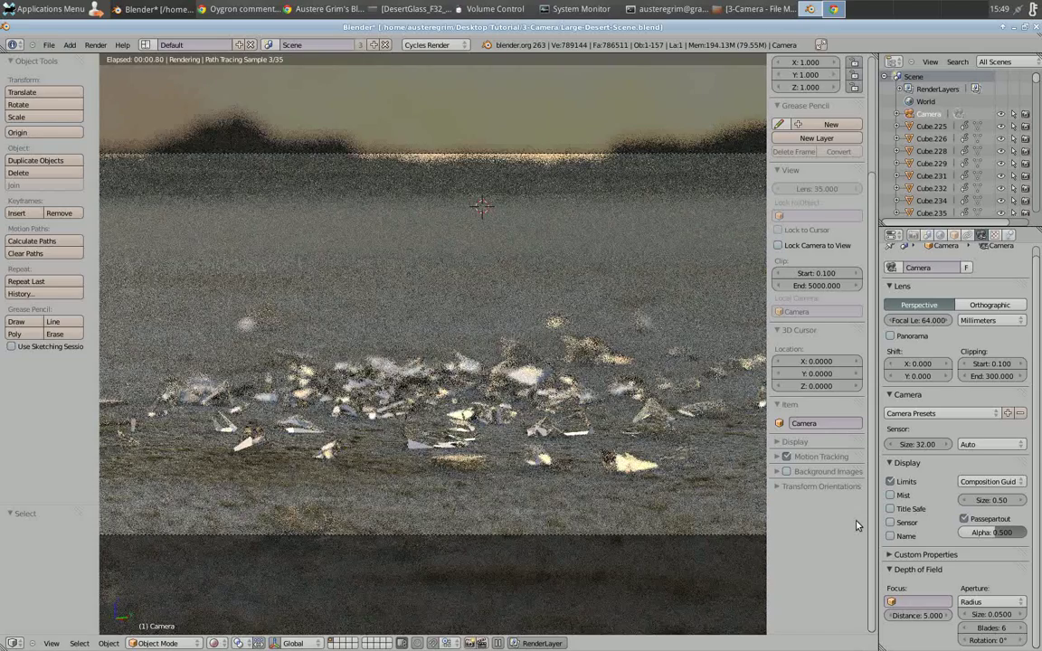
- Set the camera's focal length to 8 mm and reduce the aperture radius size to 0.01
click(918, 321)
text(6)
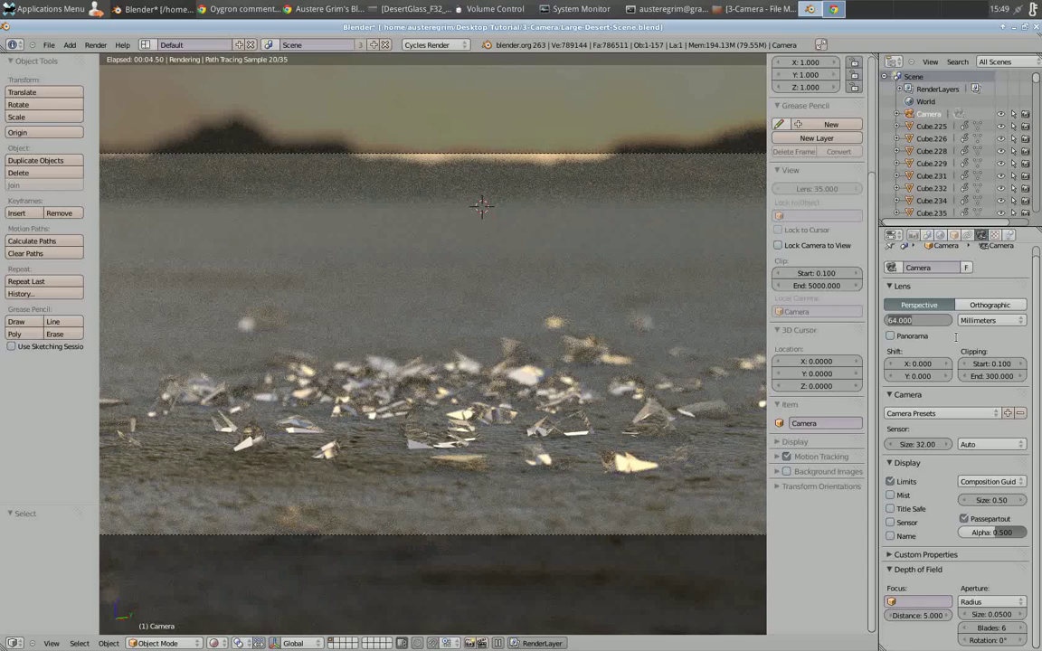
key(Return)
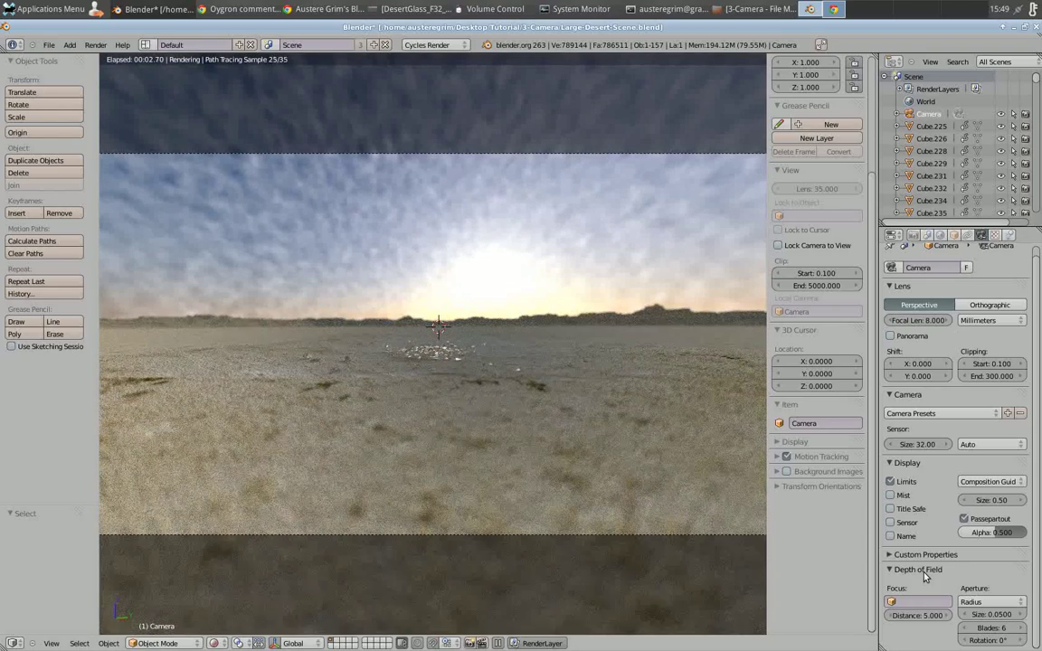
click(994, 616)
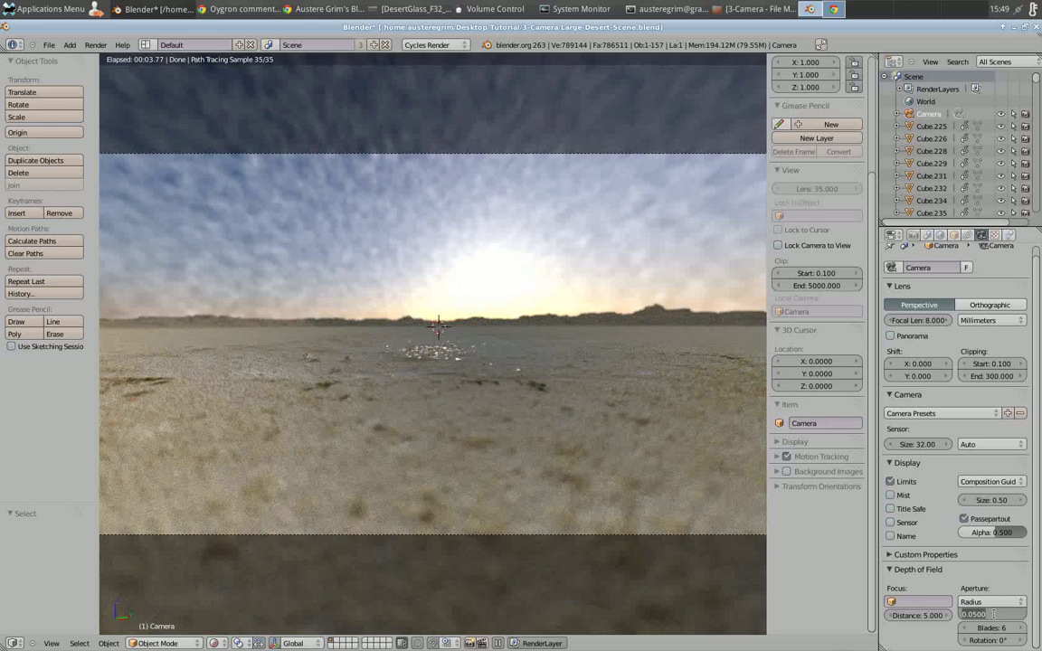
text(0)
text(.01)
key(BackSpace)
text(0)
key(Return)
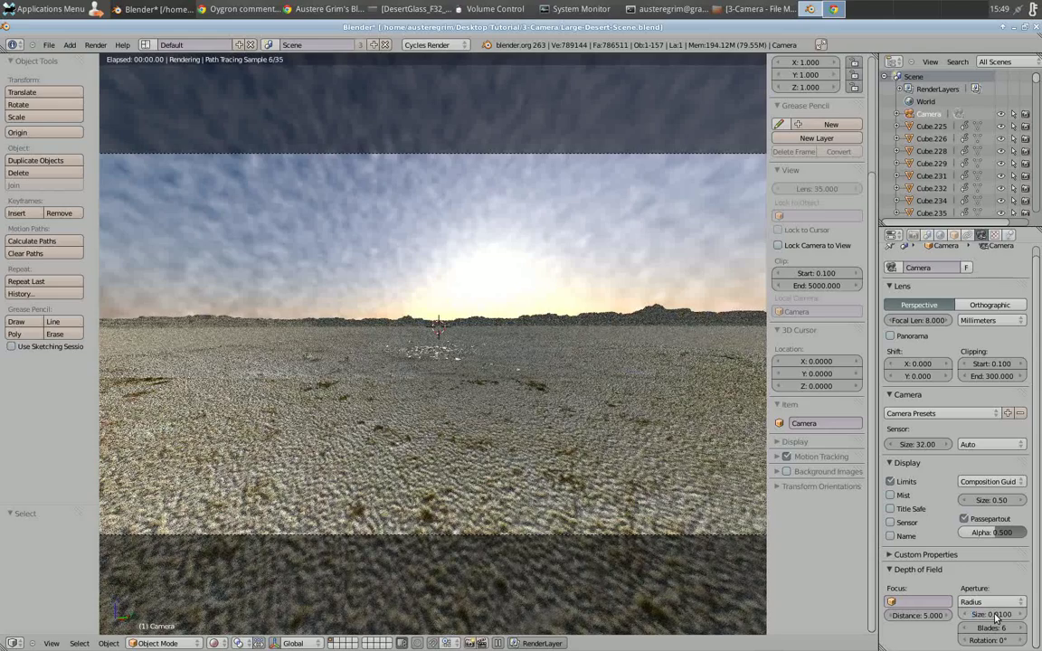
- Try focus distances of 50 and 80 with the wide-angle lens and compare the rendered glass shards
click(923, 616)
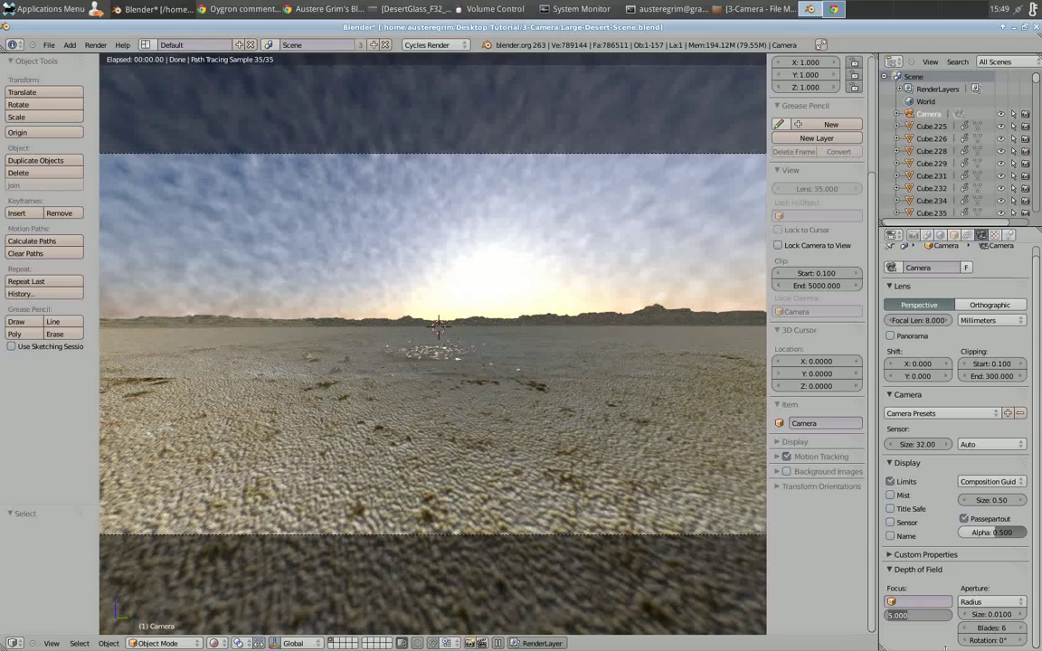
text(50)
key(Return)
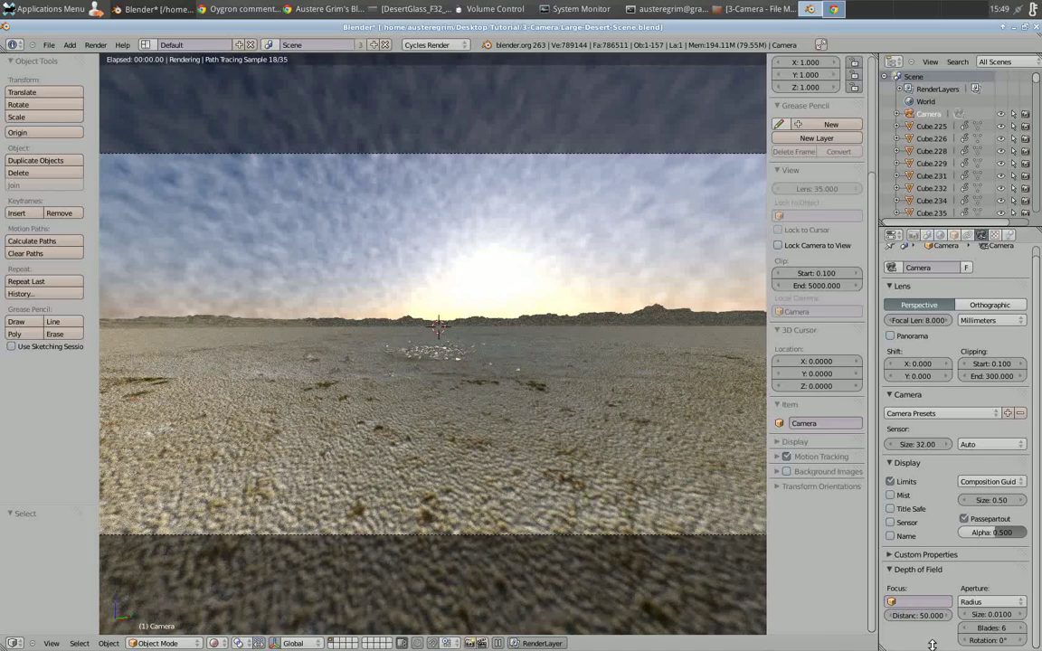
click(909, 615)
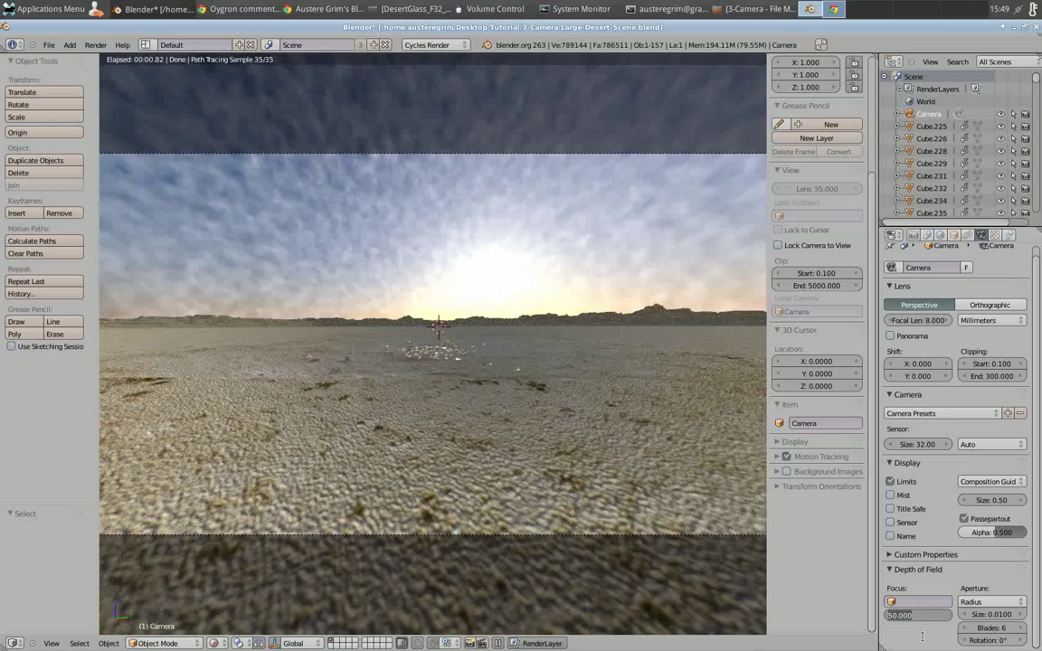
text(80)
key(Return)
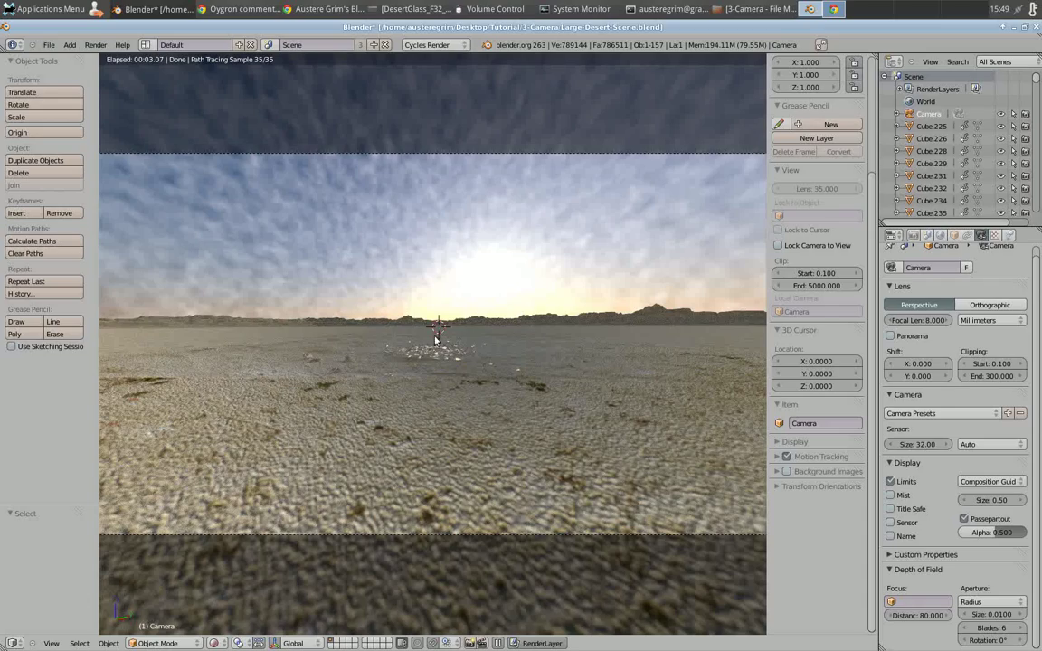
scroll(436, 340, up, 5)
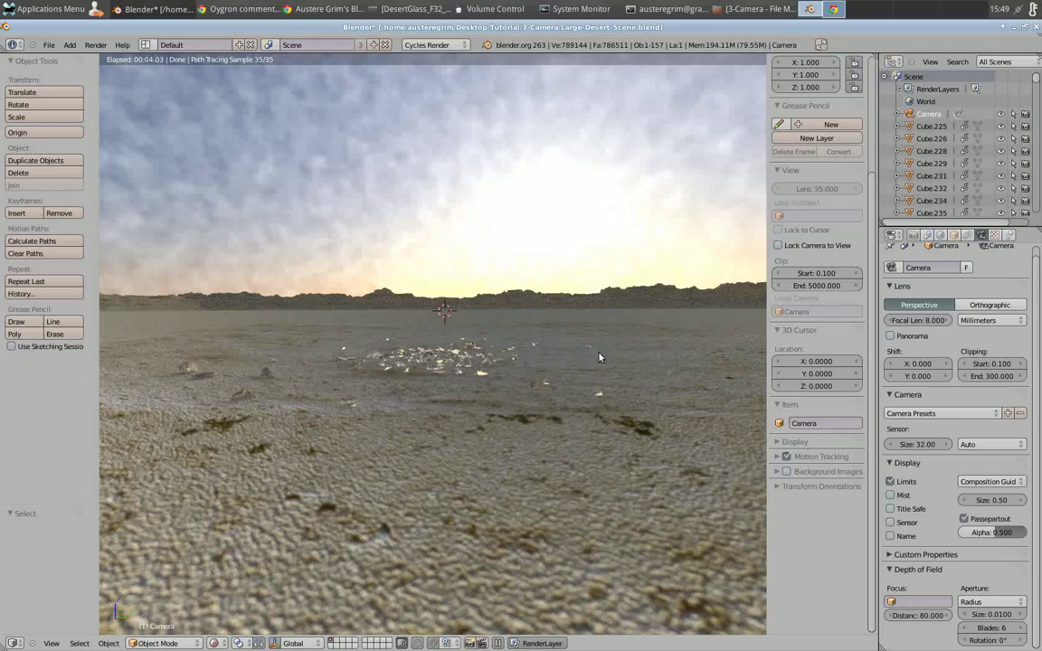
- Set the camera's focal length back to 32 mm and refit the camera frame in the rendered viewport
click(918, 321)
text(32)
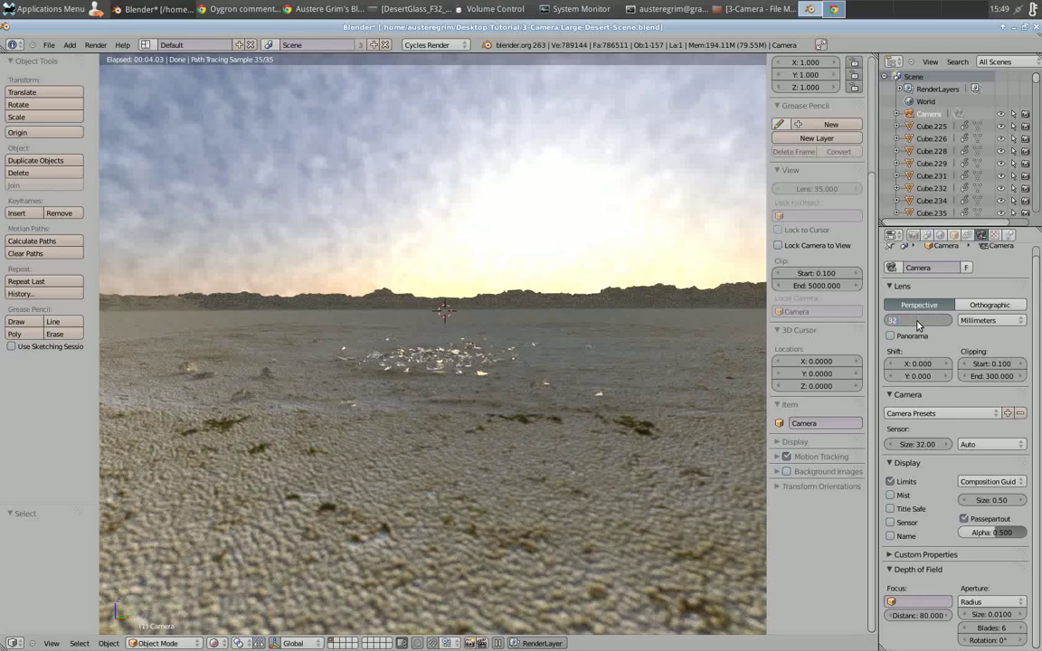
key(Return)
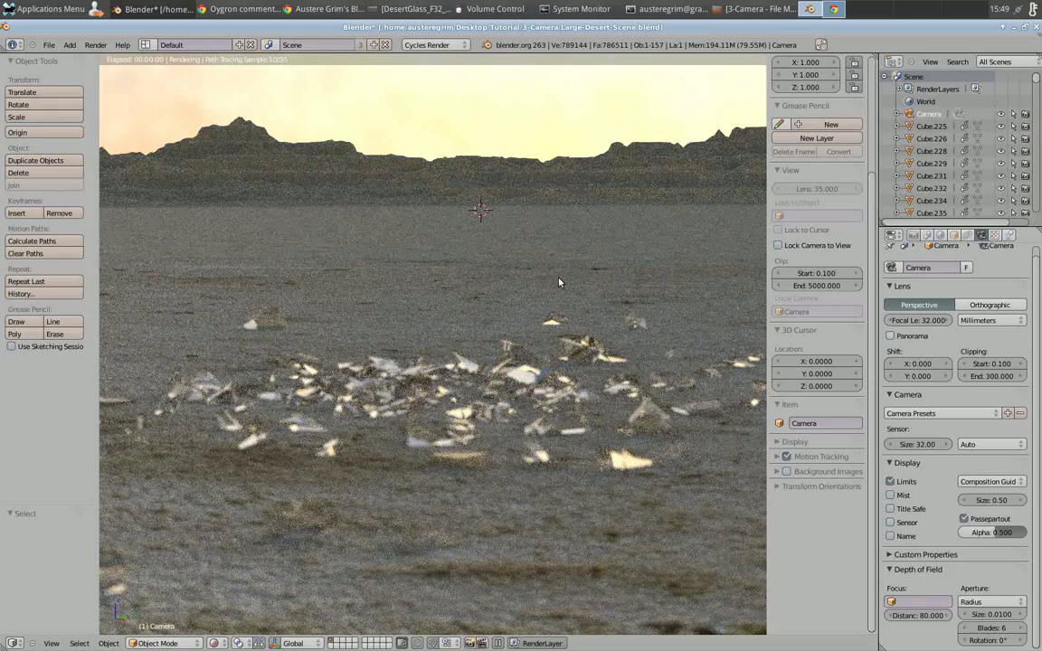
key(Home)
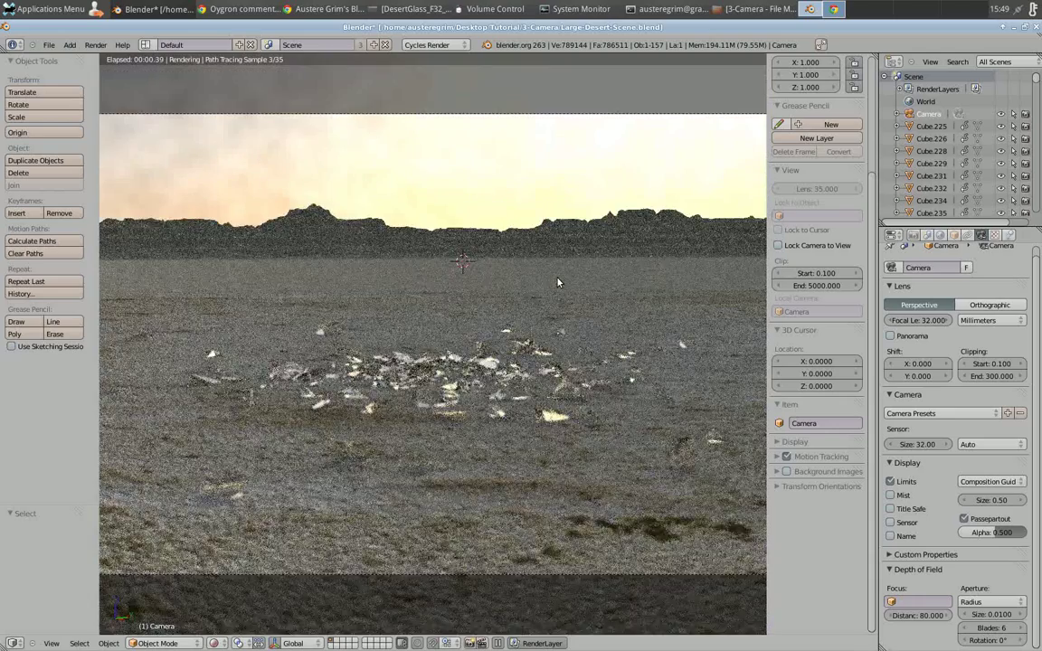
scroll(558, 283, down, 1)
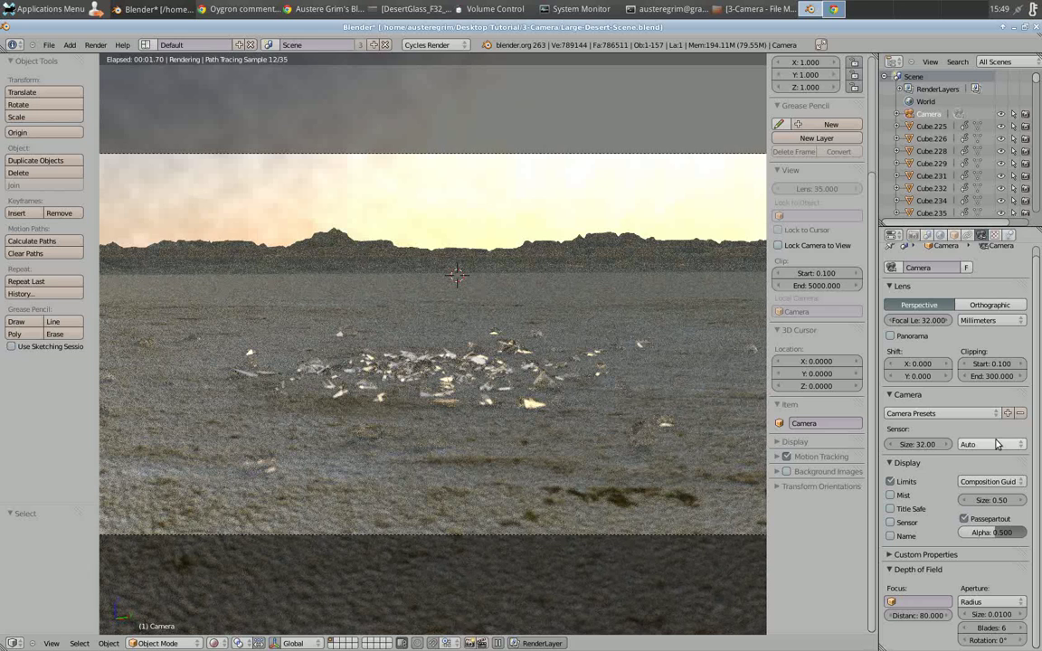
- Reduce the camera's aperture radius size to 0.001 for a deep depth of field
click(977, 615)
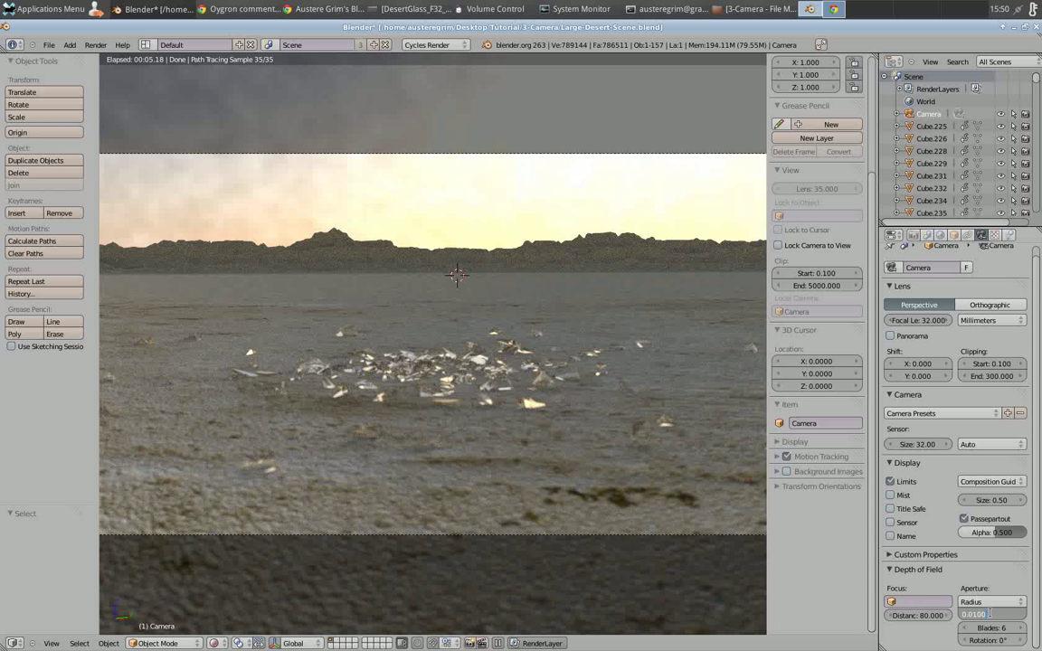
text(0.001)
key(Return)
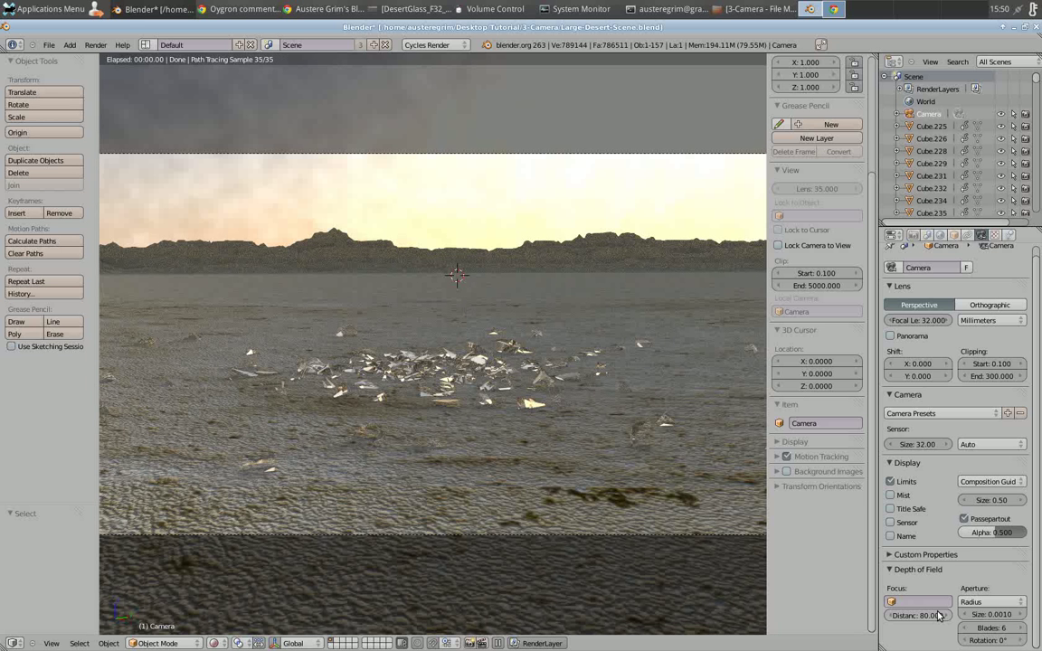
- Set the aperture radius size to 0.04 and the focus distance to 5 for a shallow depth of field
click(993, 615)
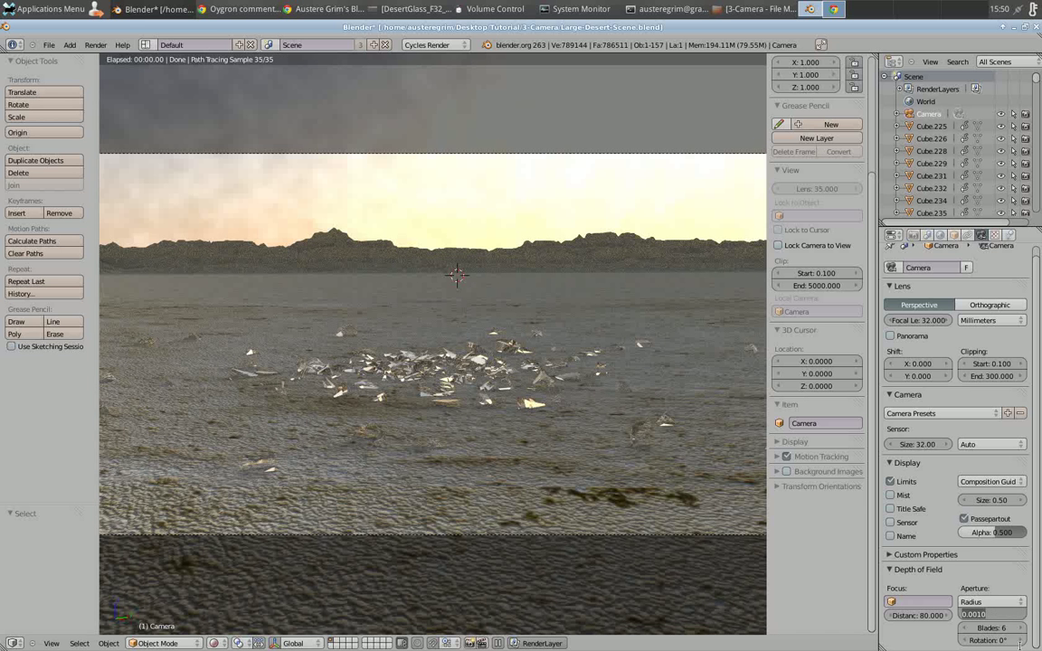
text(04)
key(Return)
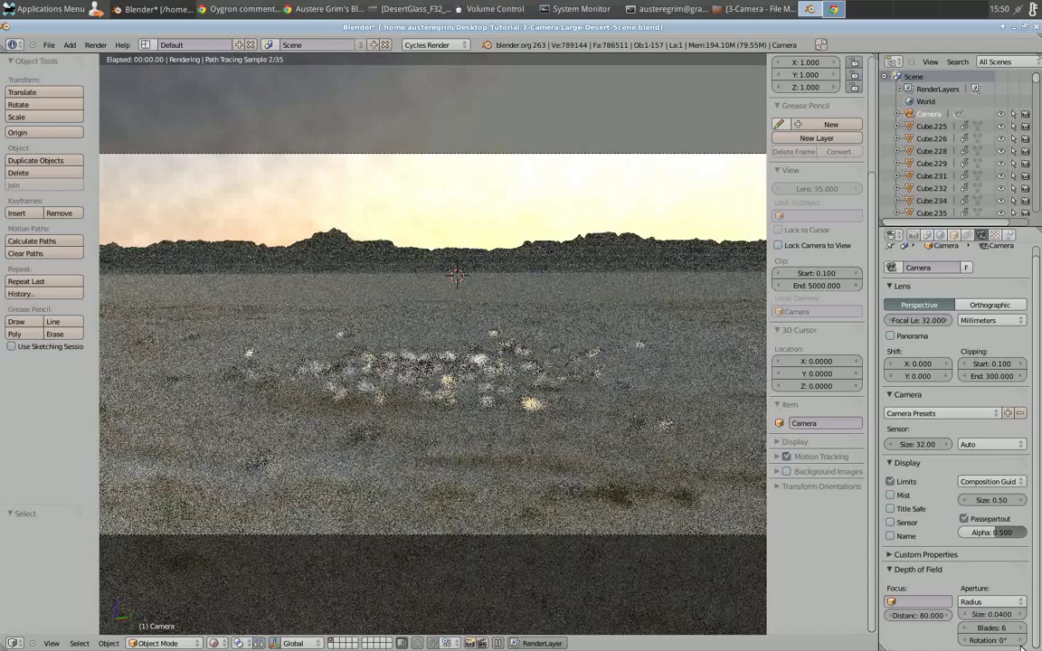
click(914, 615)
text(5)
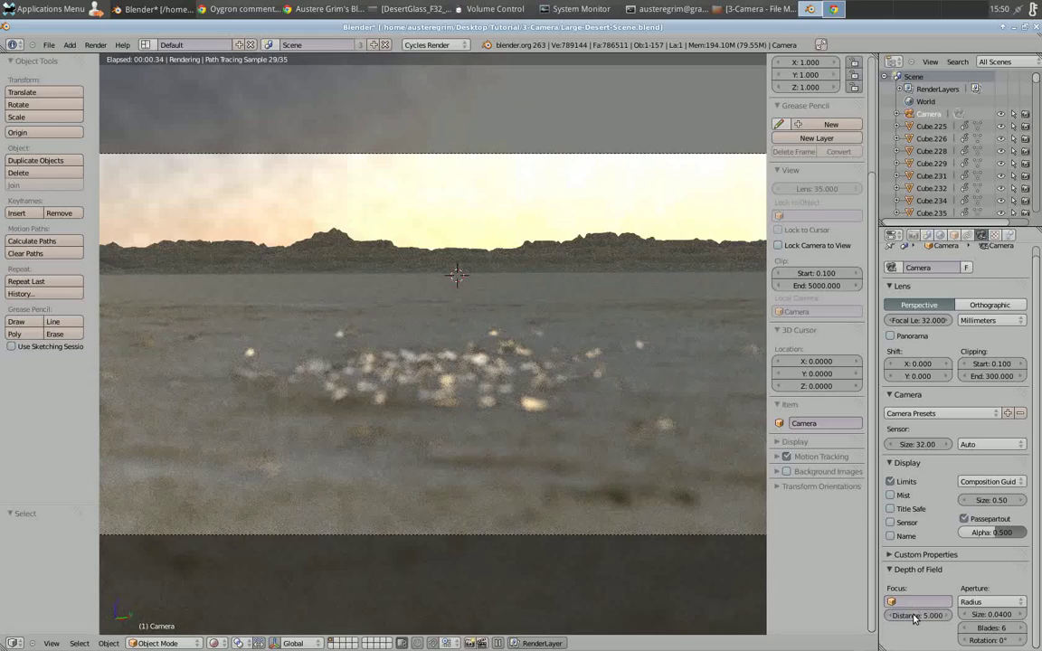
key(Return)
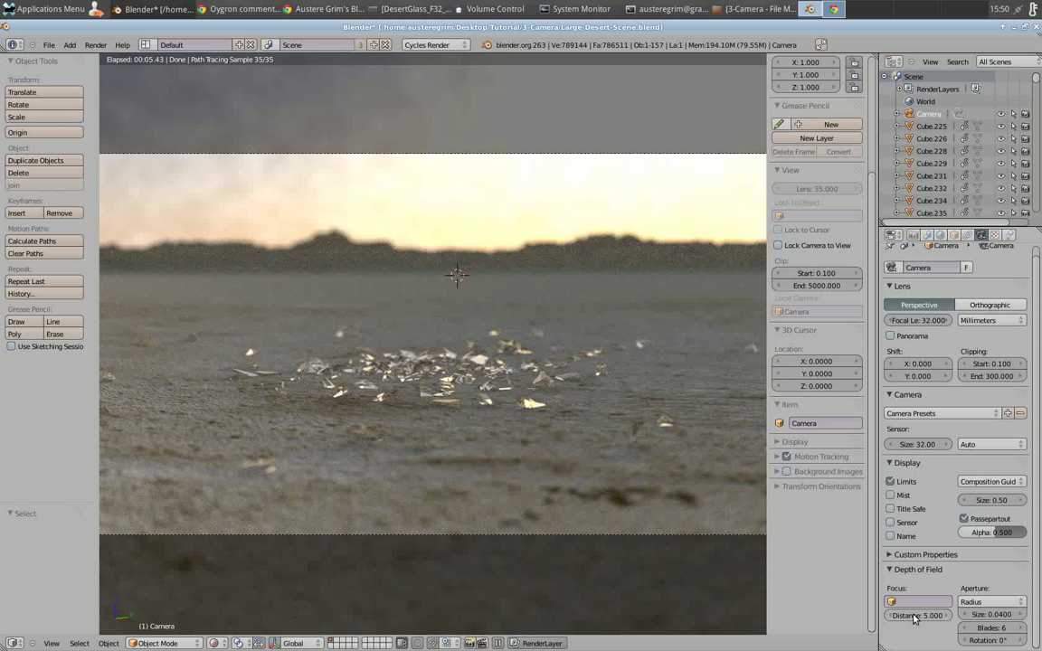
click(941, 414)
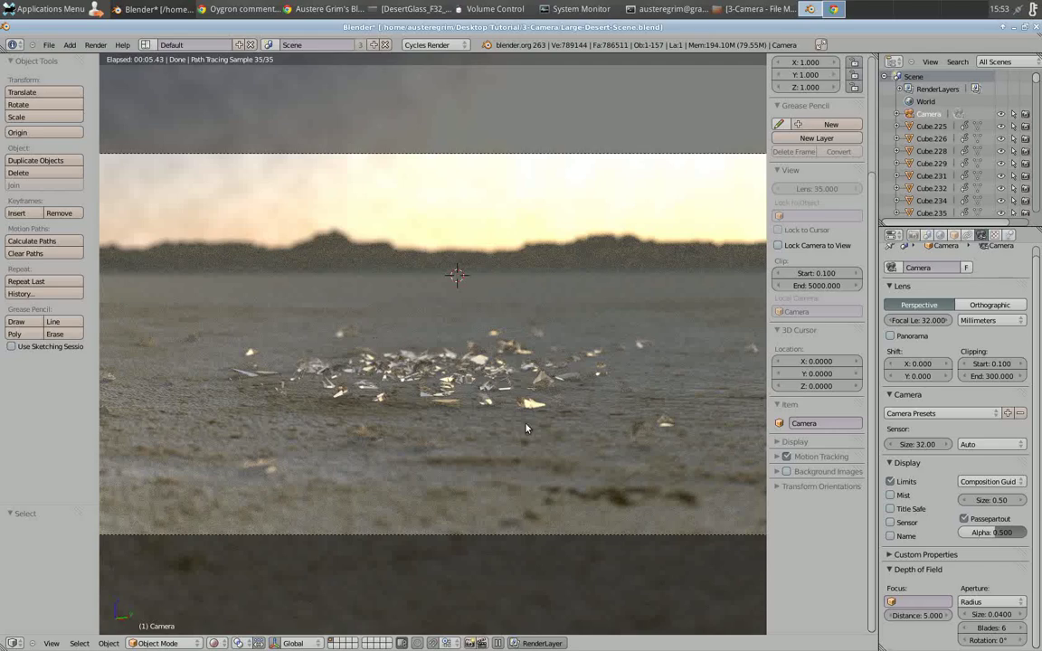
scroll(391, 354, up, 1)
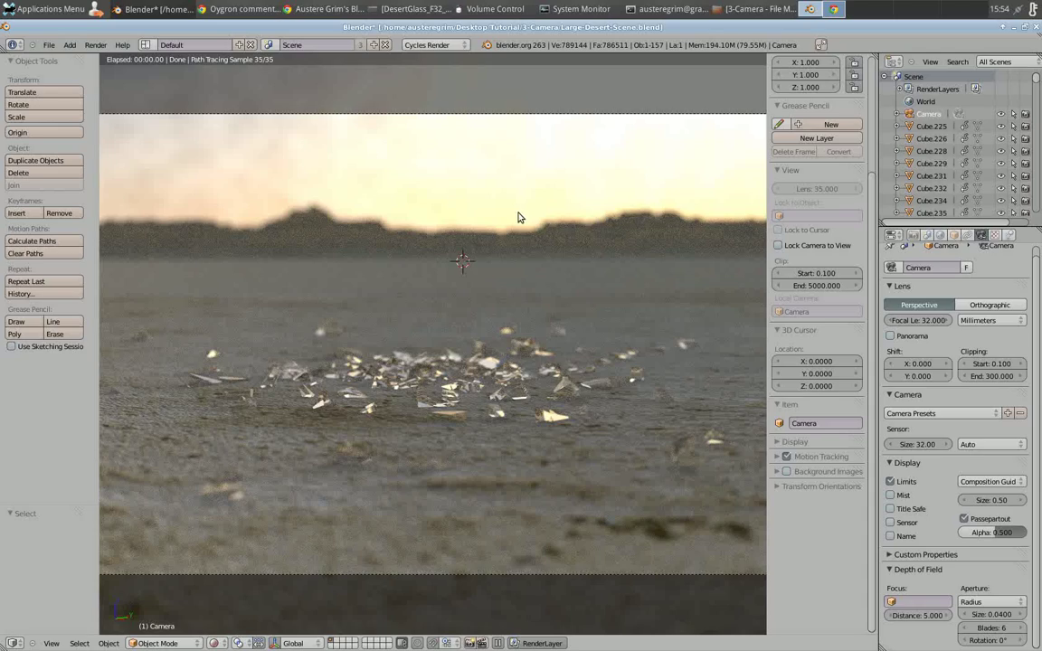
key(ctrl+z)
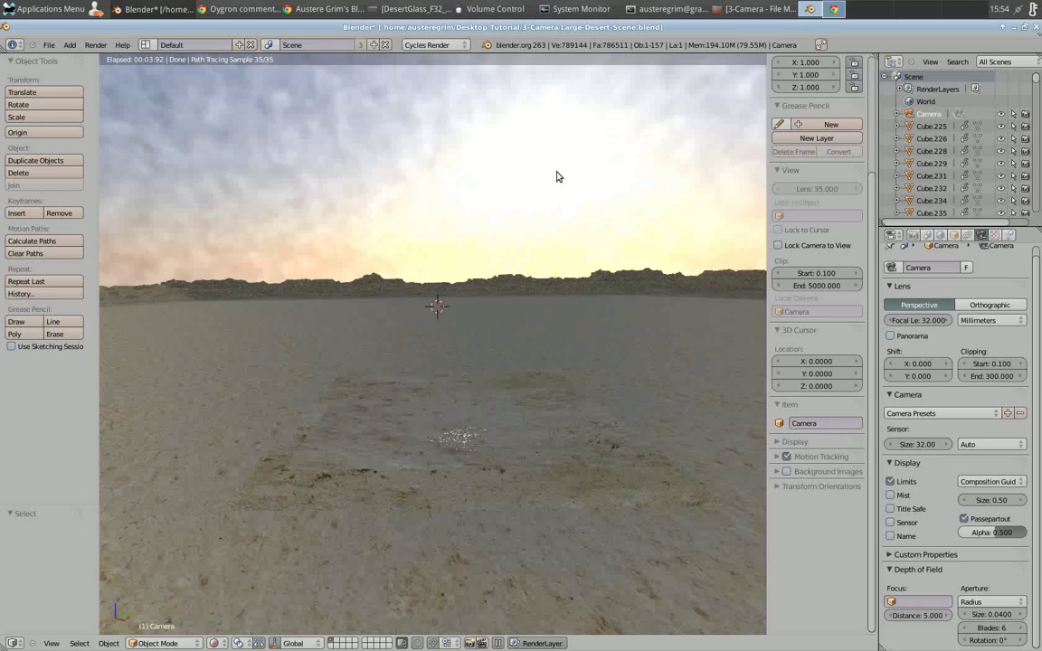
middle_drag(559, 175, 555, 197)
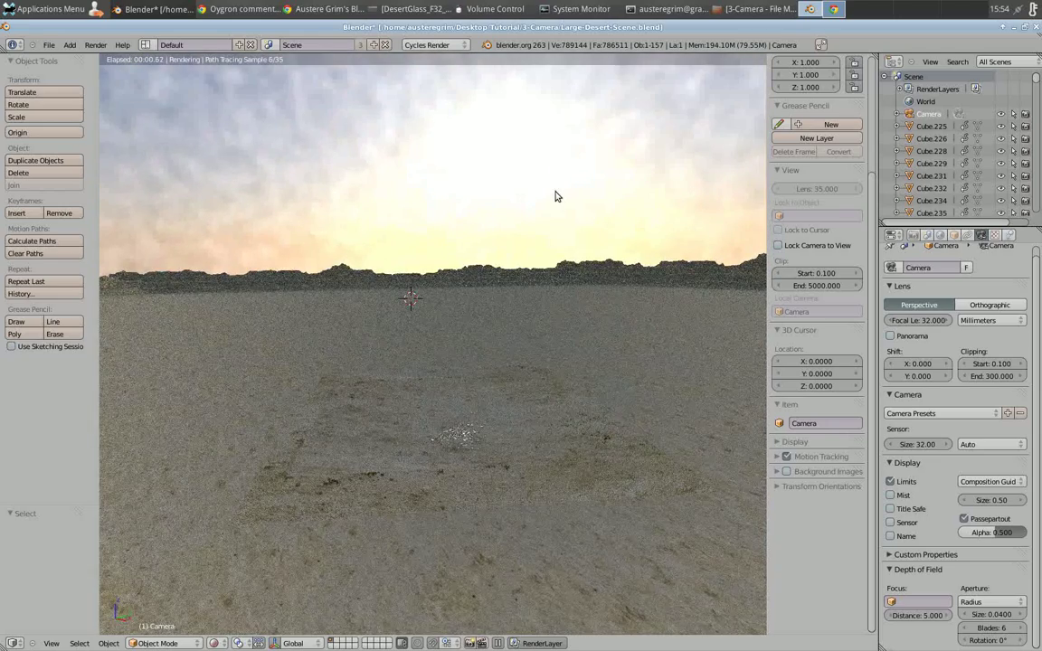